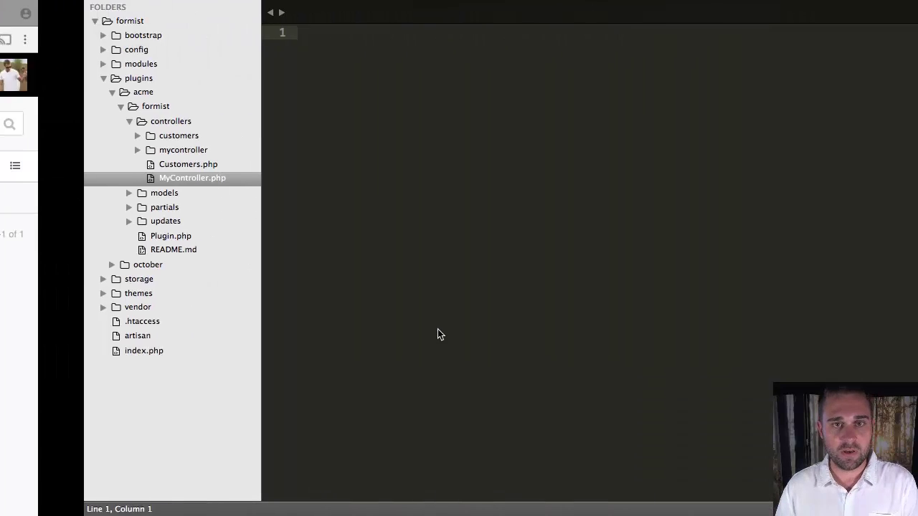
# In the Customers controller, highlight the FormController, ListController and RelationController behaviours and config_form.
pyautogui.click(103, 164)
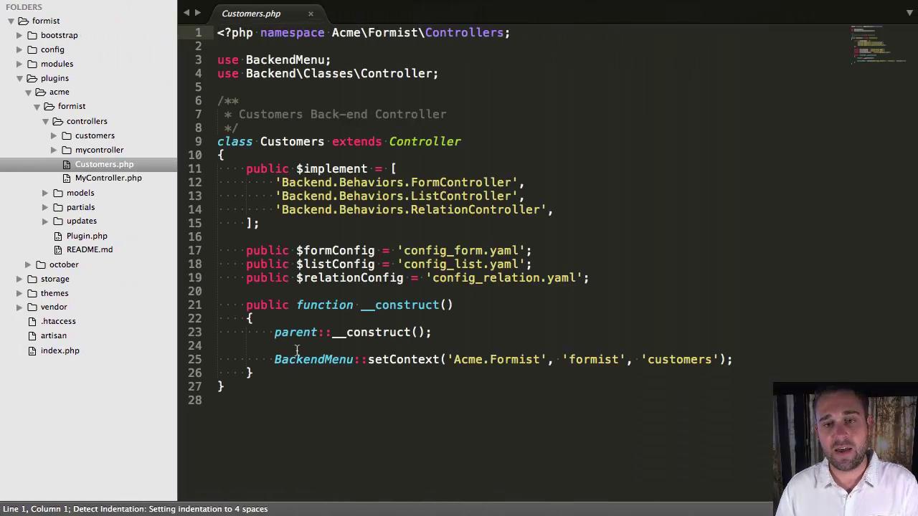
pyautogui.doubleClick(496, 184)
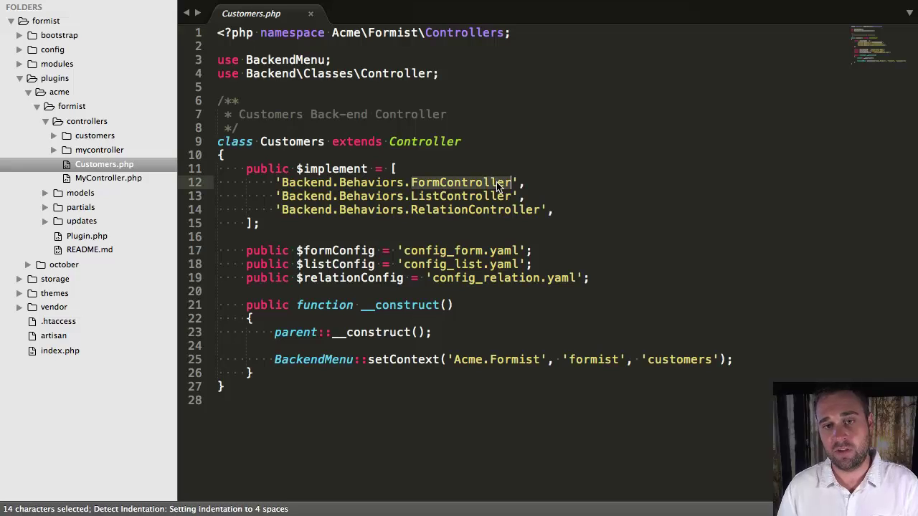
pyautogui.doubleClick(480, 198)
pyautogui.doubleClick(479, 210)
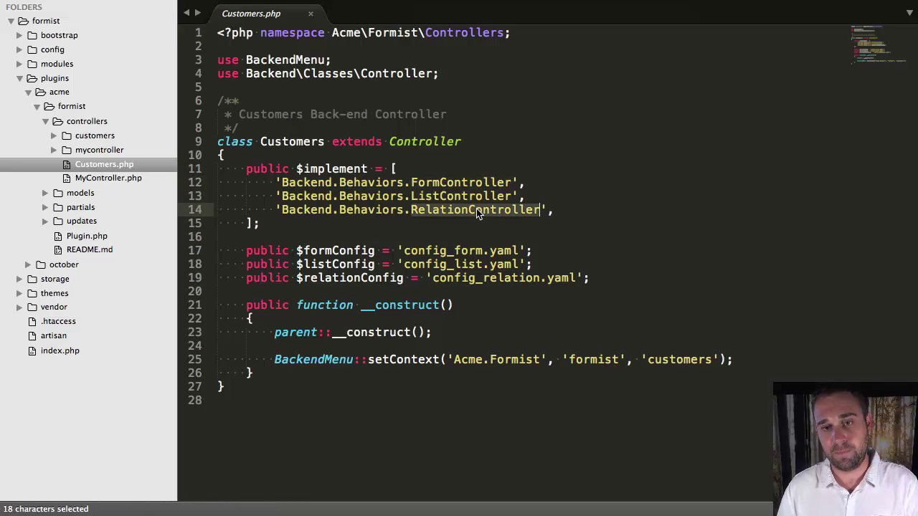
pyautogui.doubleClick(448, 251)
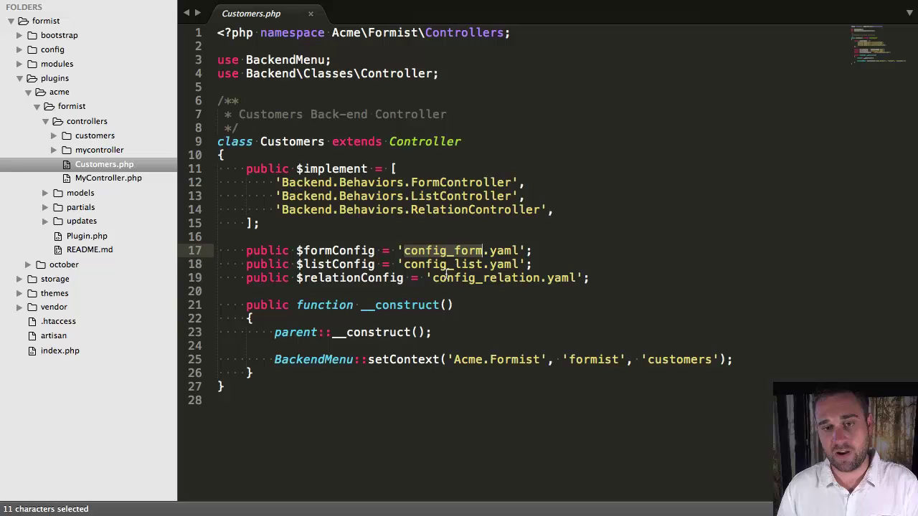
# Clear the highlights and open MyController.php with its 'mycontroller' menu-context constructor.
pyautogui.click(446, 278)
pyautogui.click(470, 291)
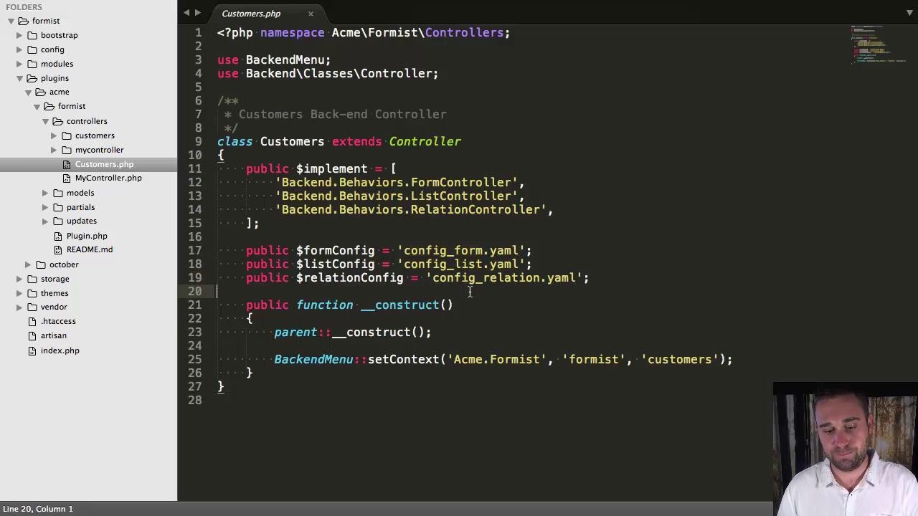
pyautogui.click(668, 346)
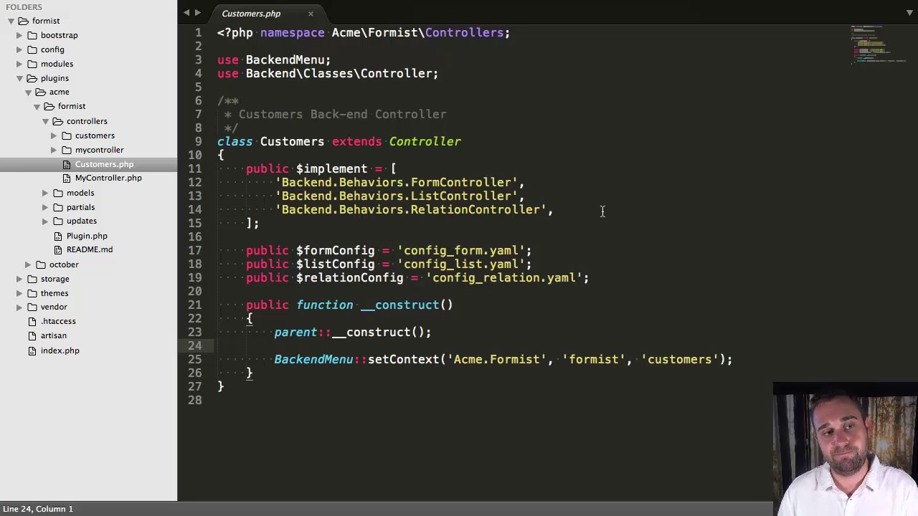
pyautogui.click(151, 174)
pyautogui.click(286, 302)
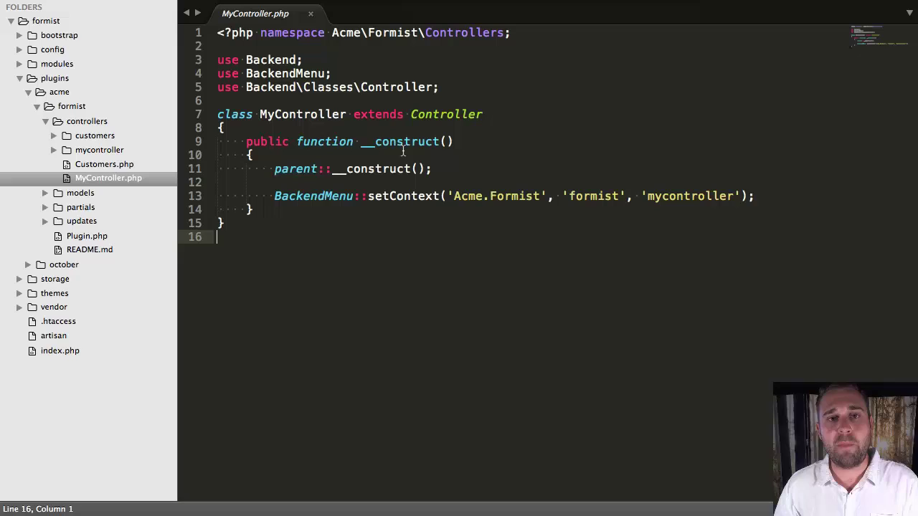
pyautogui.doubleClick(352, 36)
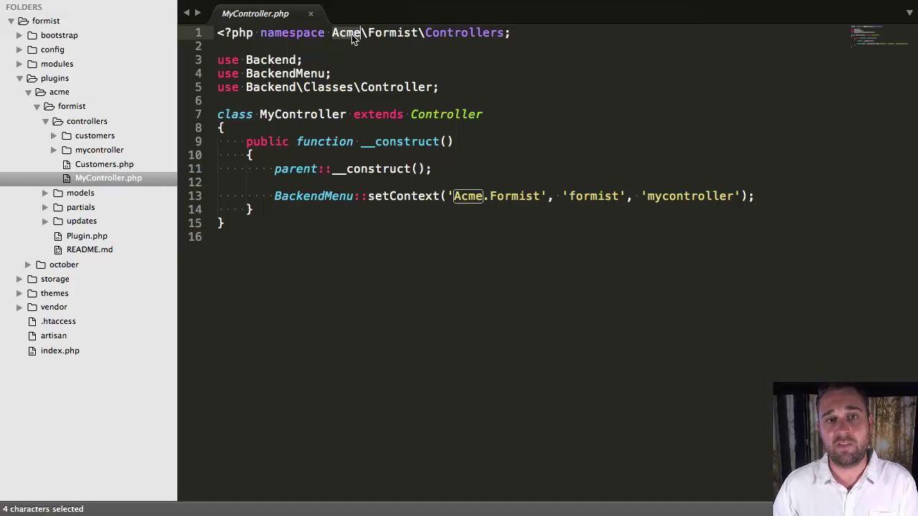
pyautogui.doubleClick(391, 36)
pyautogui.doubleClick(331, 115)
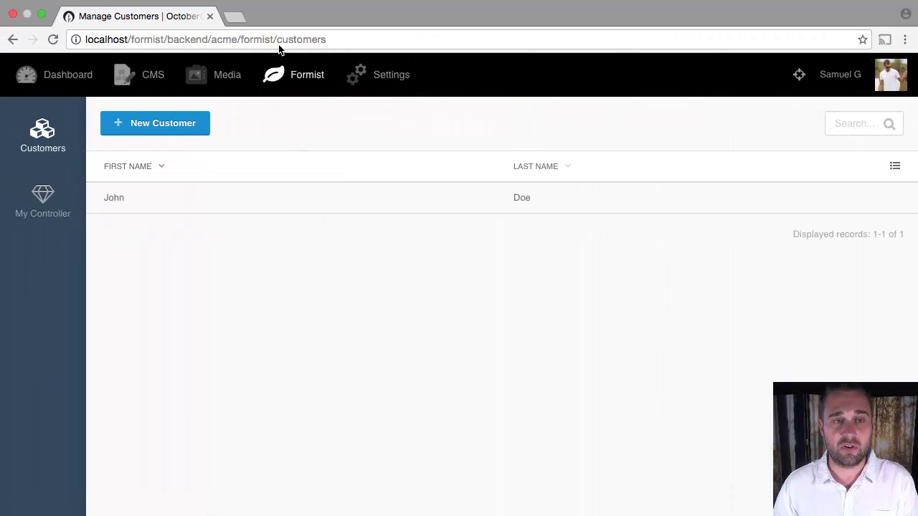
pyautogui.doubleClick(227, 40)
pyautogui.doubleClick(257, 40)
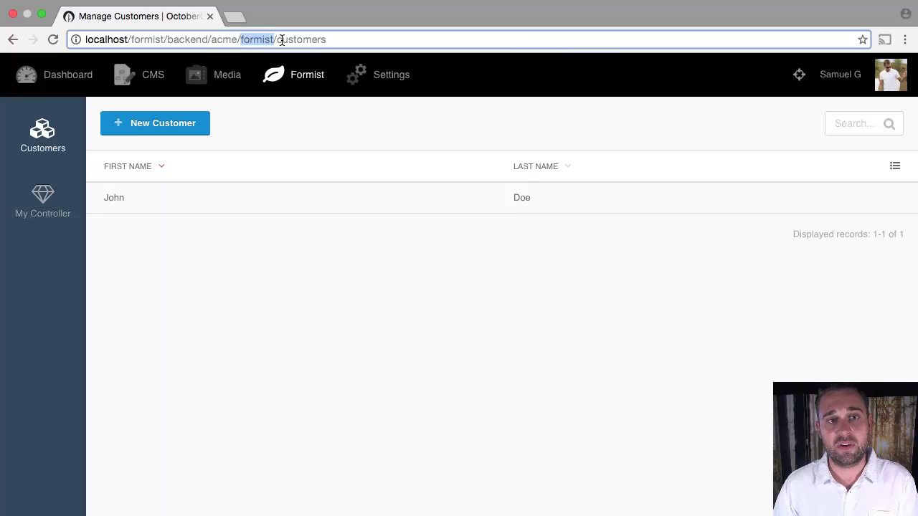
pyautogui.doubleClick(282, 39)
pyautogui.click(346, 132)
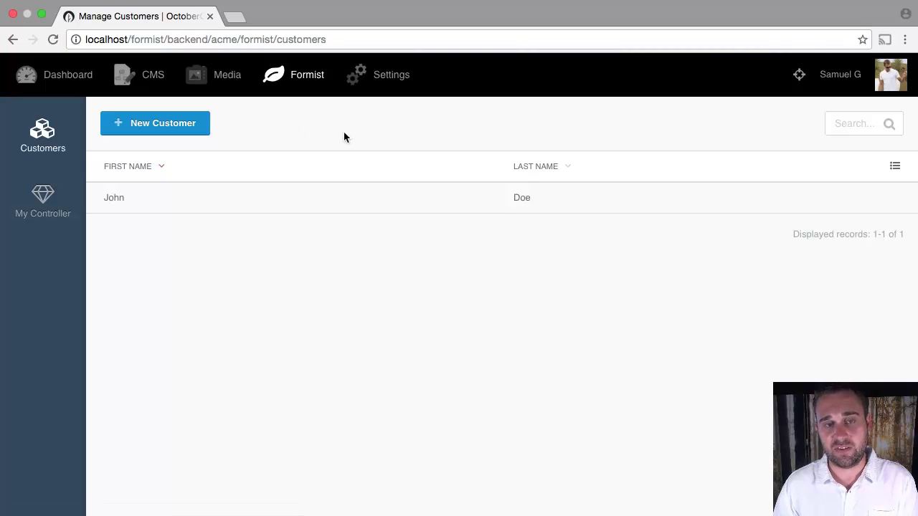
# Start a public index() method with braces below the MyController constructor.
pyautogui.press('super+Tab')
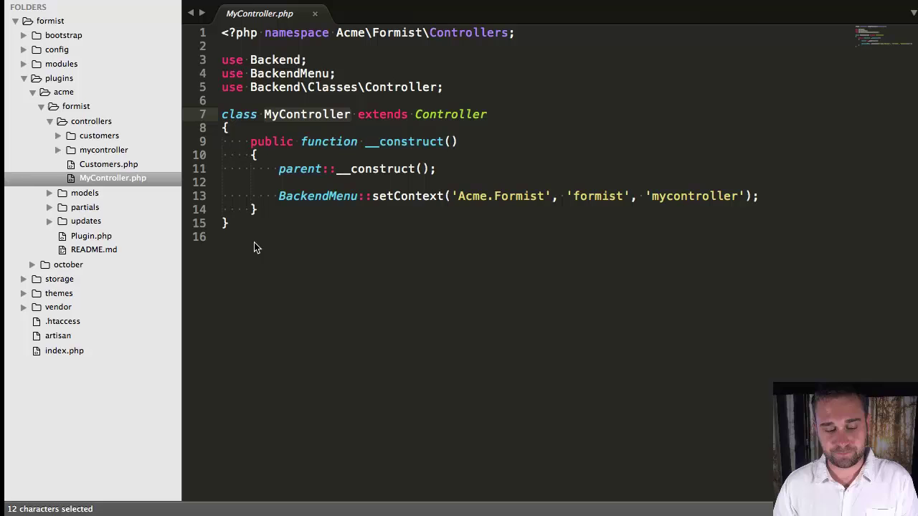
pyautogui.click(344, 212)
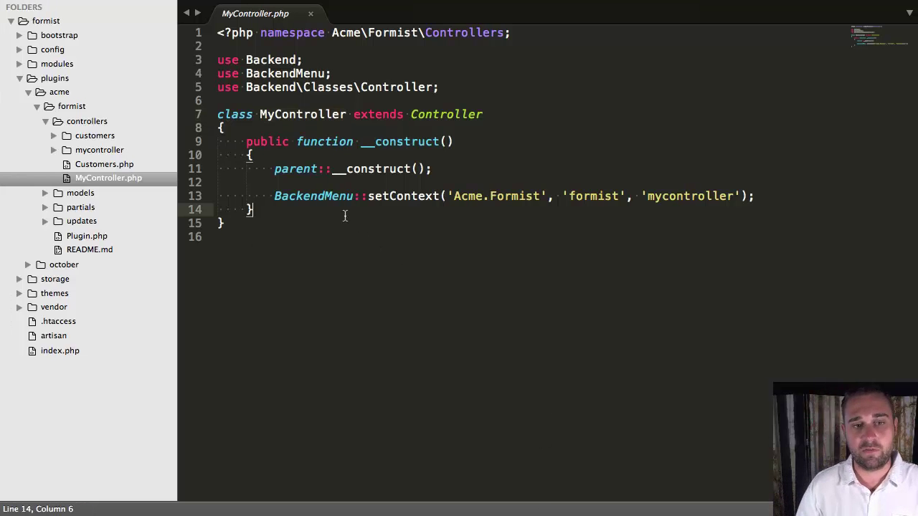
pyautogui.press('Return')
pyautogui.press('Return')
pyautogui.write('public ')
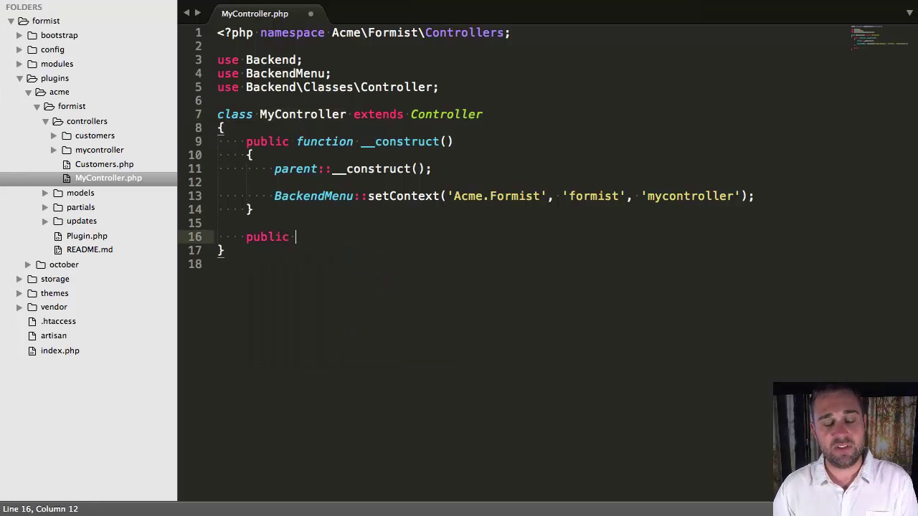
pyautogui.write('fuction index')
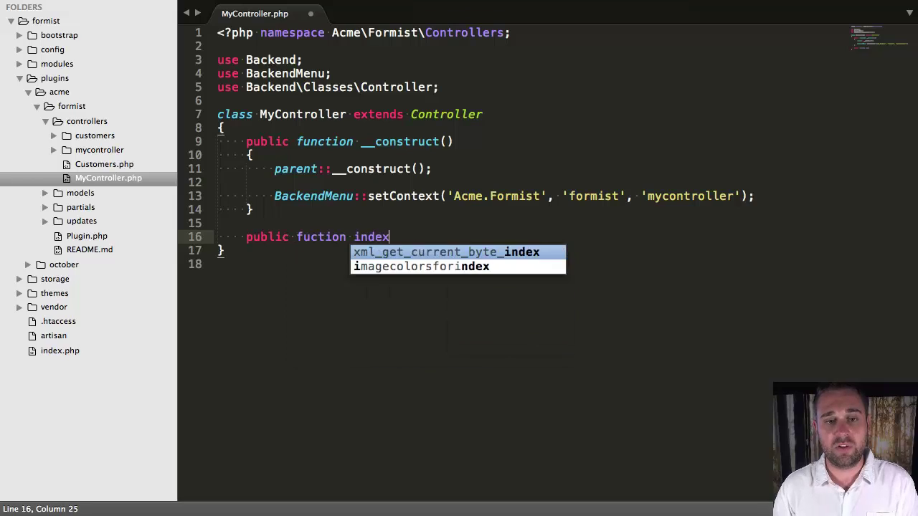
pyautogui.write('()')
pyautogui.press('Return')
pyautogui.write('{')
pyautogui.press('Return')
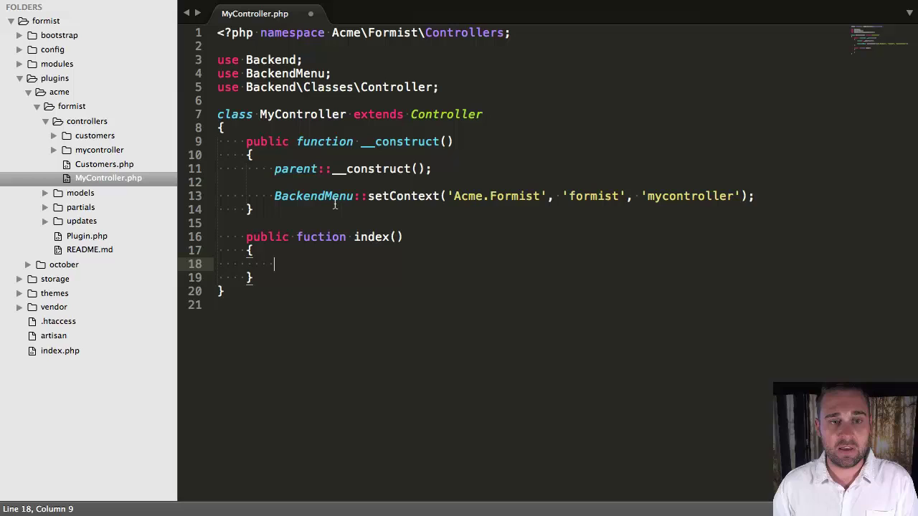
# Fix the 'fuction' typo, make index() return 'Hello', and save MyController.php.
pyautogui.click(317, 237)
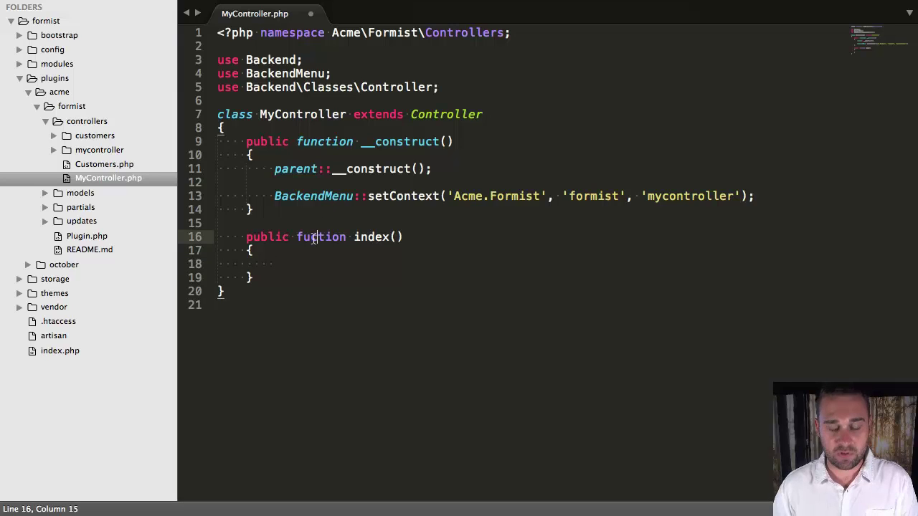
pyautogui.press('Left')
pyautogui.write('n')
pyautogui.press('Right')
pyautogui.click(217, 264)
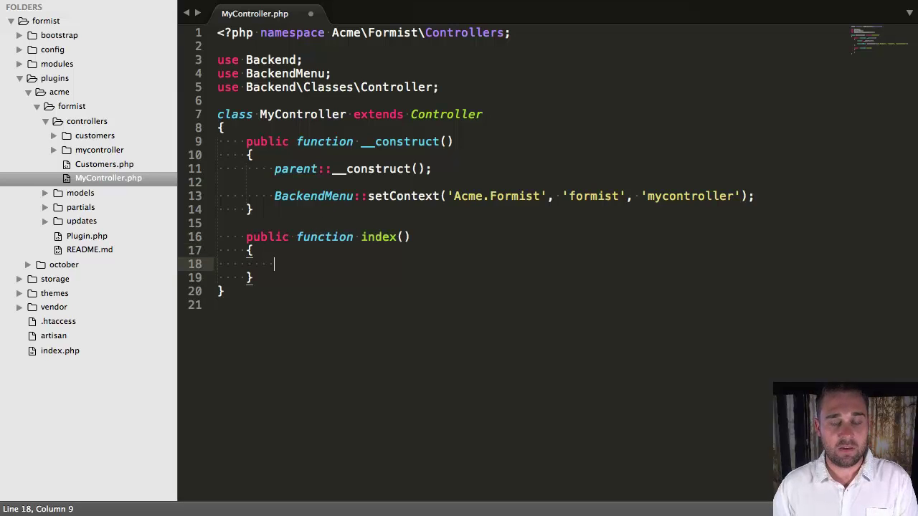
pyautogui.write('return ')
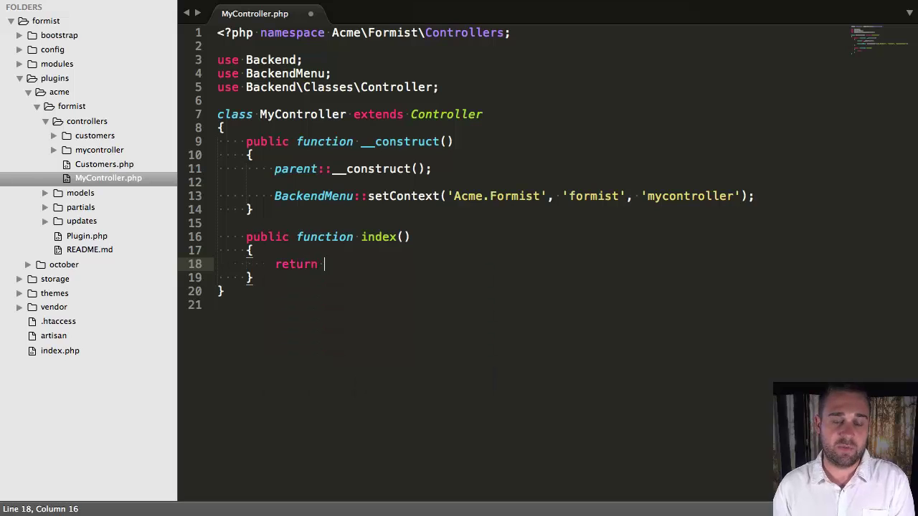
pyautogui.write("'Hell")
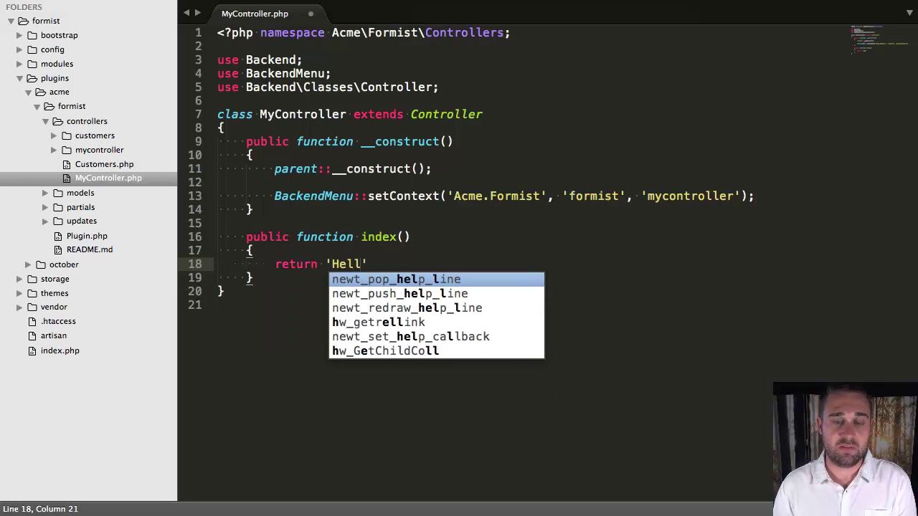
pyautogui.write("o';")
pyautogui.hotkey('ctrl', 's')
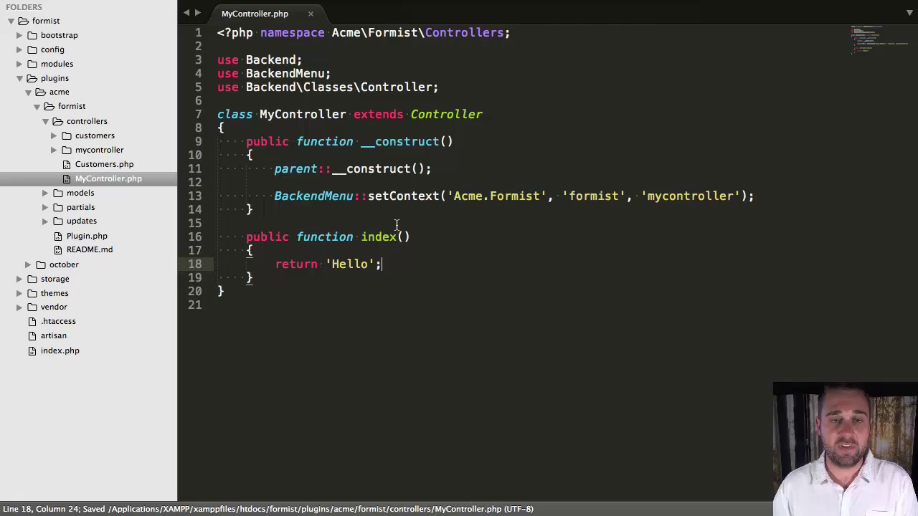
pyautogui.hotkey('ctrl', 'Left')
# Open the backend My Controller page at mycontroller and check it shows 'Hello'.
pyautogui.click(61, 201)
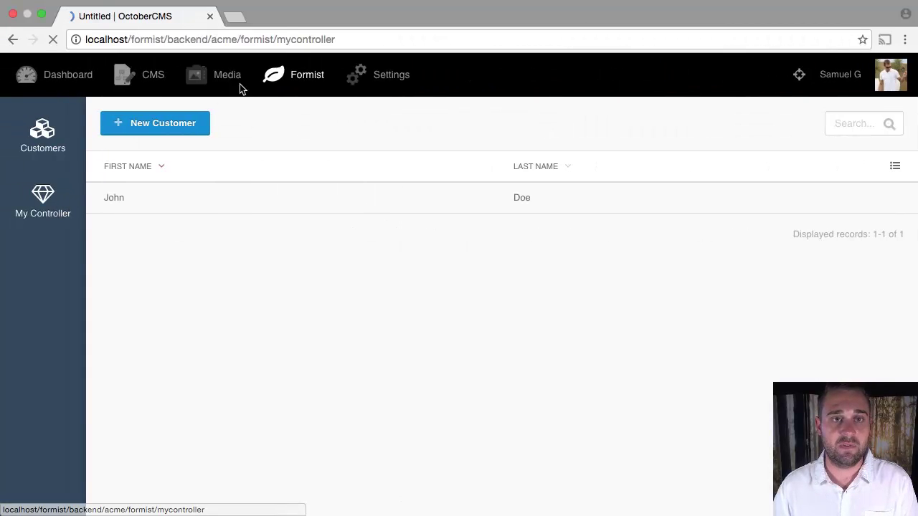
pyautogui.click(290, 40)
pyautogui.doubleClick(294, 40)
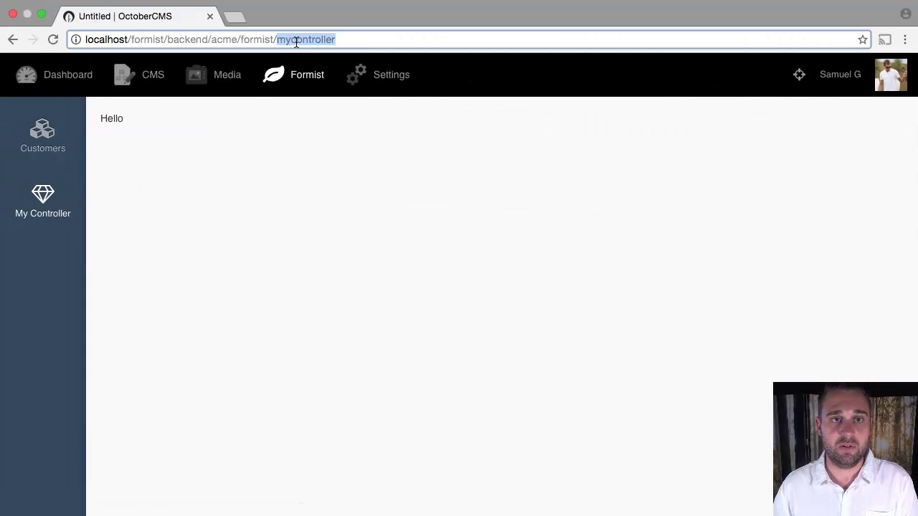
pyautogui.click(225, 153)
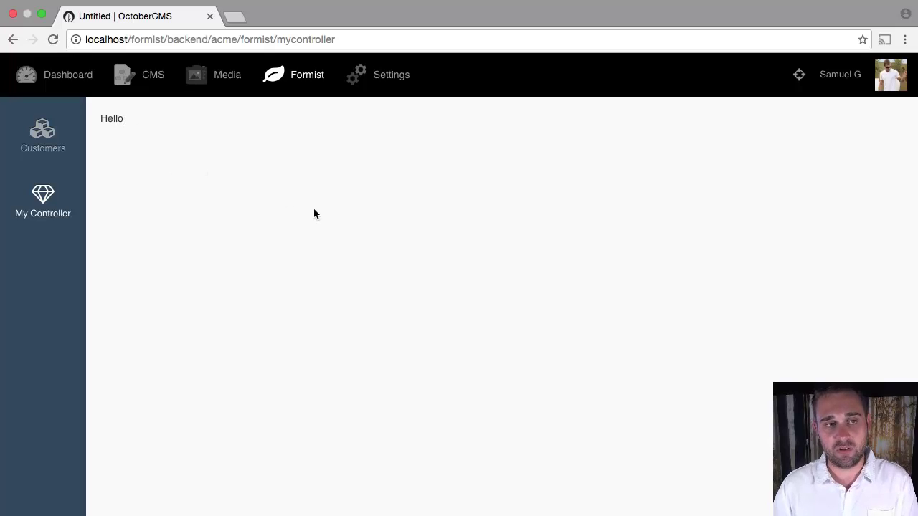
# Make index() return Backend::redirect('acme/formist/mycontroller/helloworld') and save the controller.
pyautogui.hotkey('ctrl', 'Right')
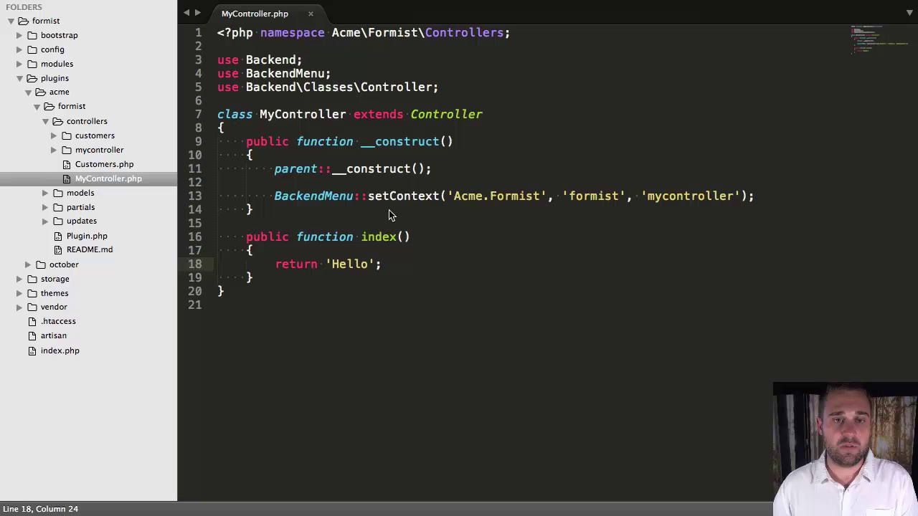
pyautogui.hotkey('shift', 'Home')
pyautogui.write('ret')
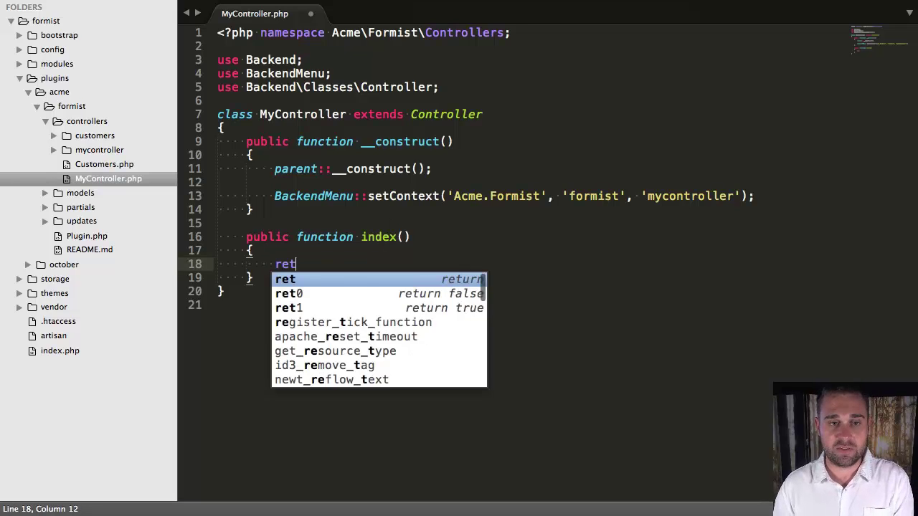
pyautogui.write('urn \re')
pyautogui.press('BackSpace')
pyautogui.press('BackSpace')
pyautogui.write('Backe')
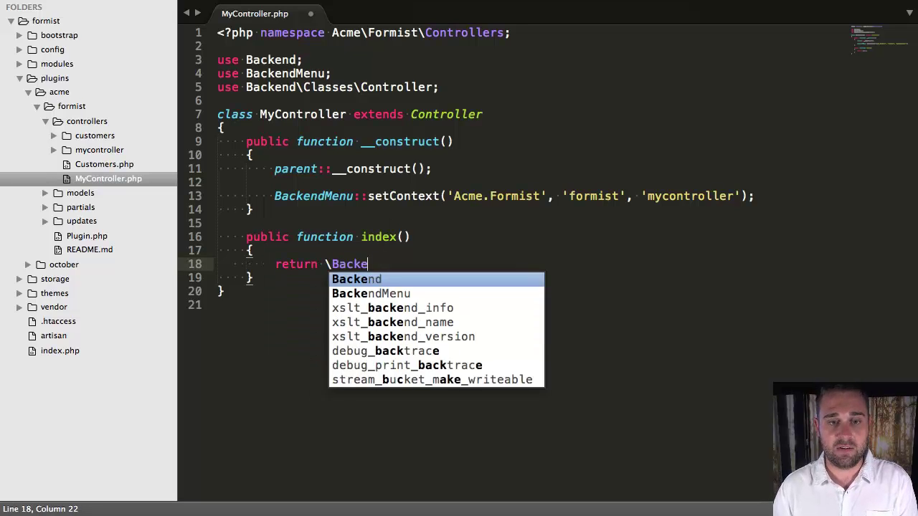
pyautogui.write('nd::red')
pyautogui.press('BackSpace')
pyautogui.press('BackSpace')
pyautogui.press('BackSpace')
pyautogui.write(':red')
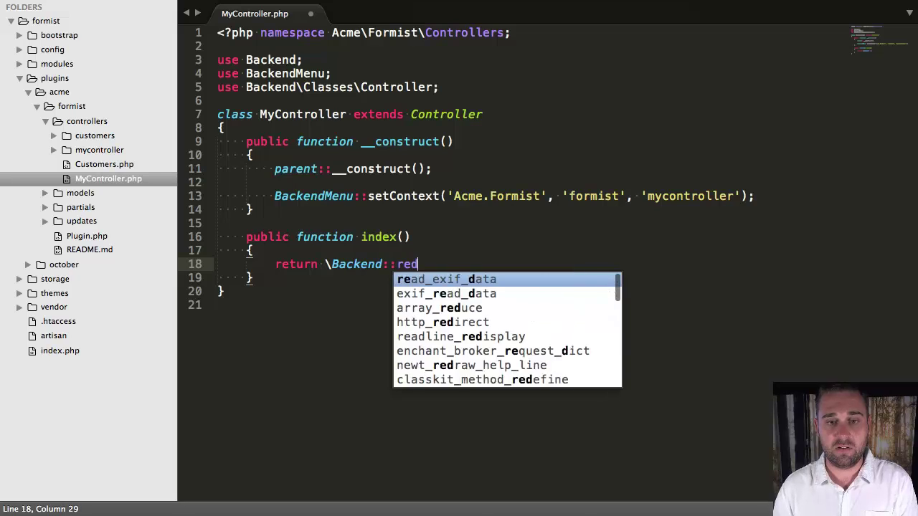
pyautogui.write("irect('ac")
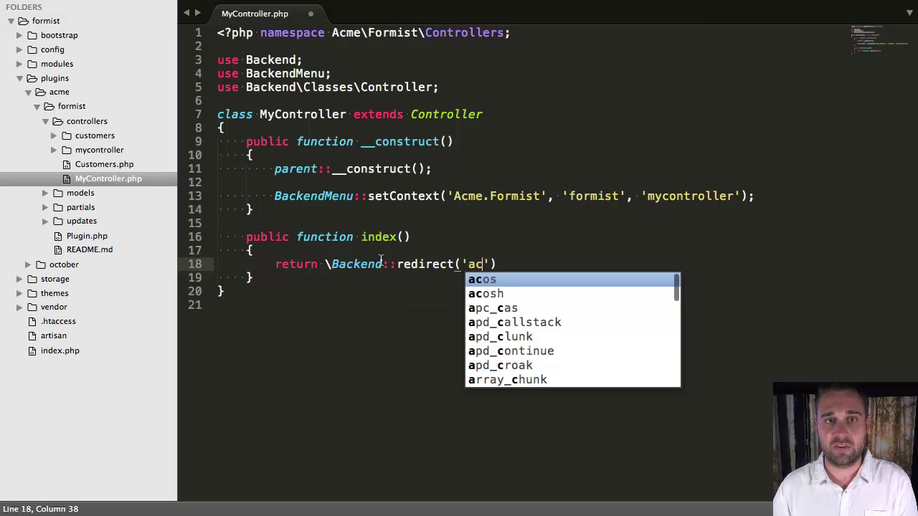
pyautogui.write('me')
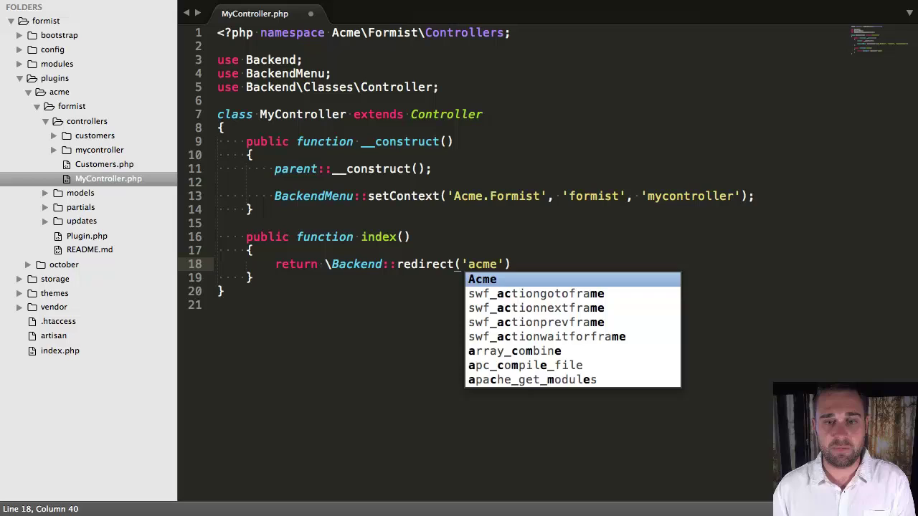
pyautogui.write('/formist/')
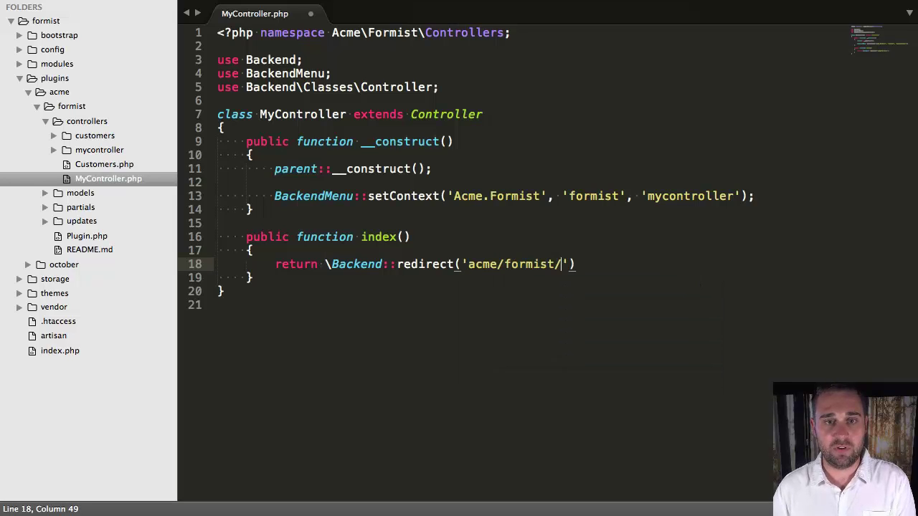
pyautogui.write('mycontroller/hello')
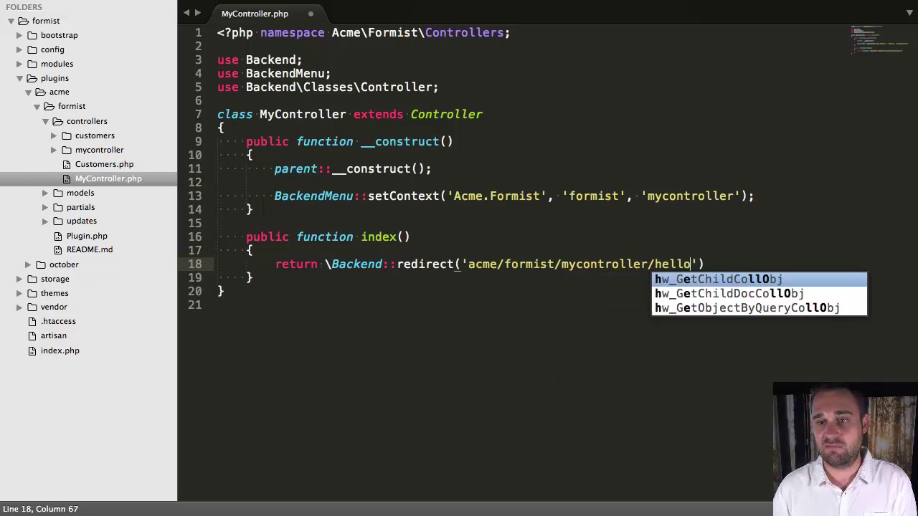
pyautogui.write('world')
pyautogui.press('Down')
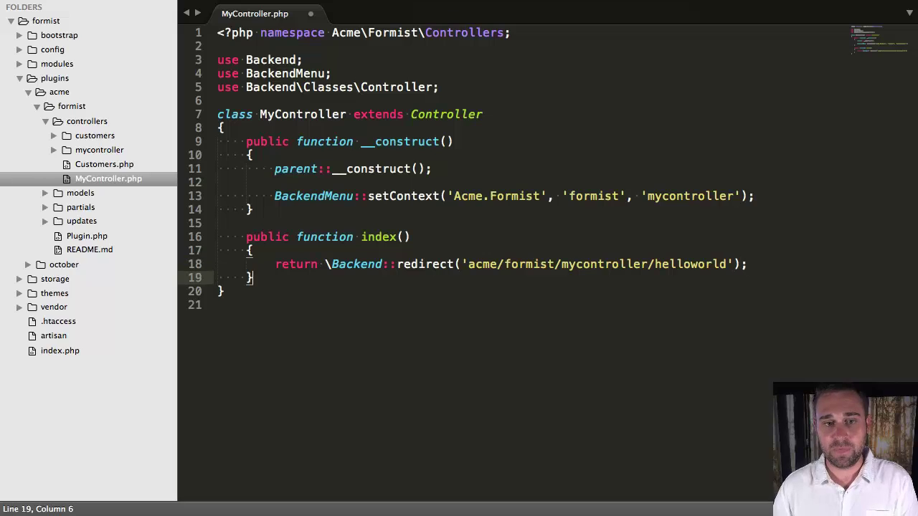
pyautogui.press('super+s')
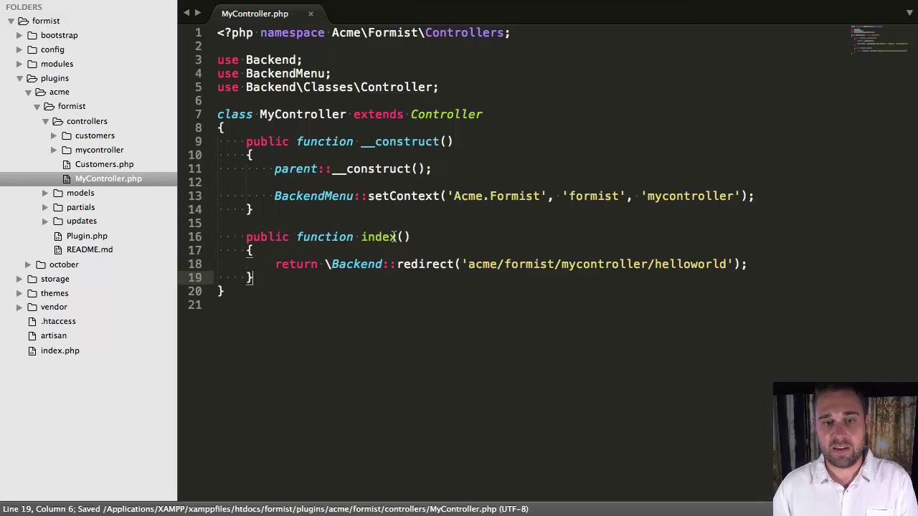
# Add an empty helloworld() method below index() and save MyController.php.
pyautogui.doubleClick(393, 237)
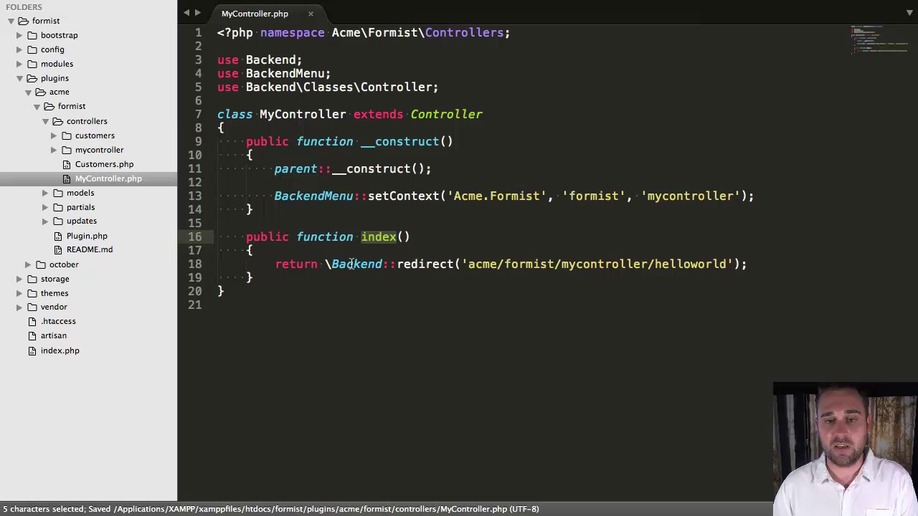
pyautogui.doubleClick(681, 264)
pyautogui.press('super+c')
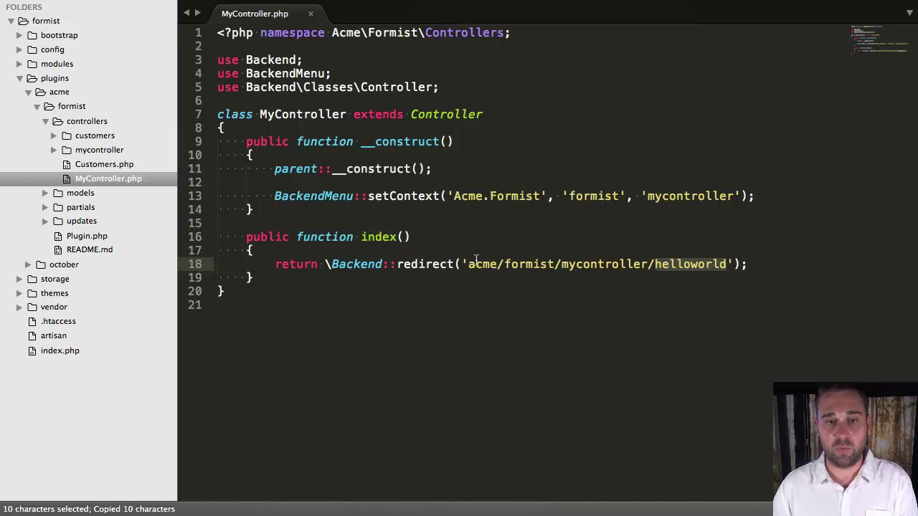
pyautogui.click(378, 282)
pyautogui.press('Return')
pyautogui.press('Return')
pyautogui.write('public ')
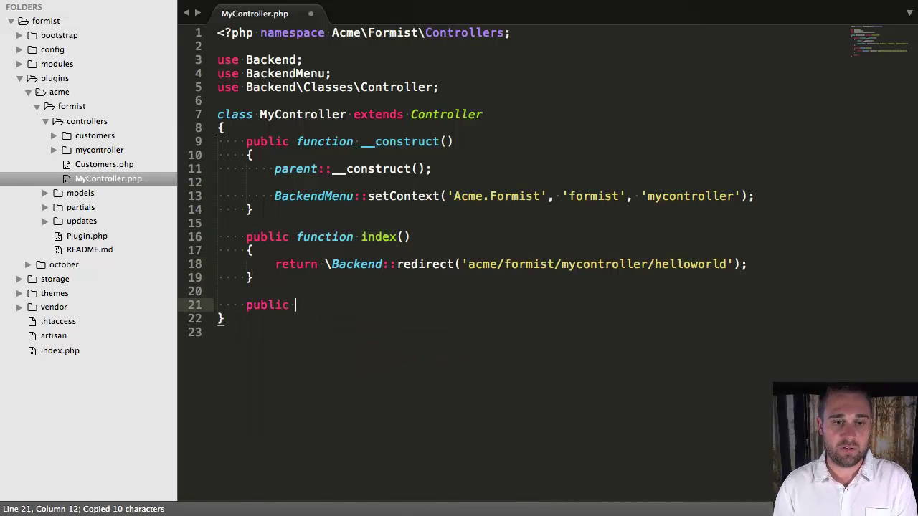
pyautogui.write('function')
pyautogui.press('super+v')
pyautogui.write('()')
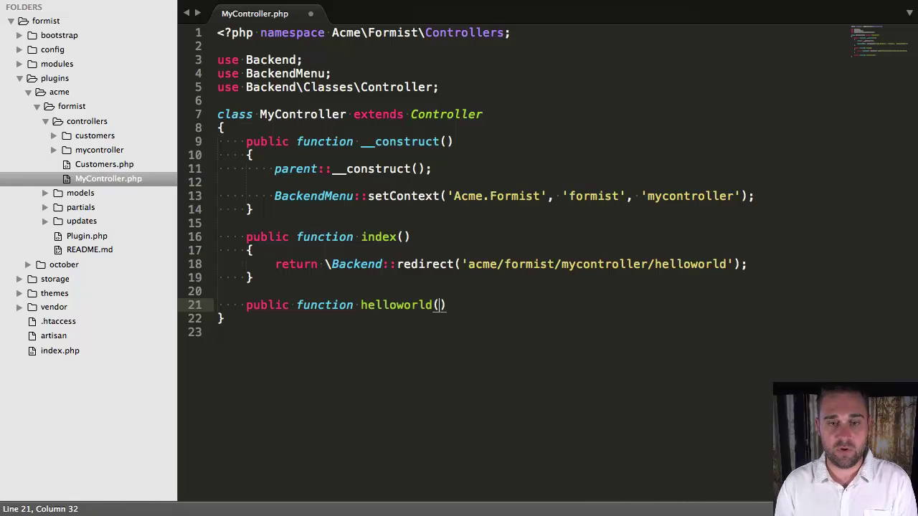
pyautogui.press('Return')
pyautogui.write('{')
pyautogui.press('Return')
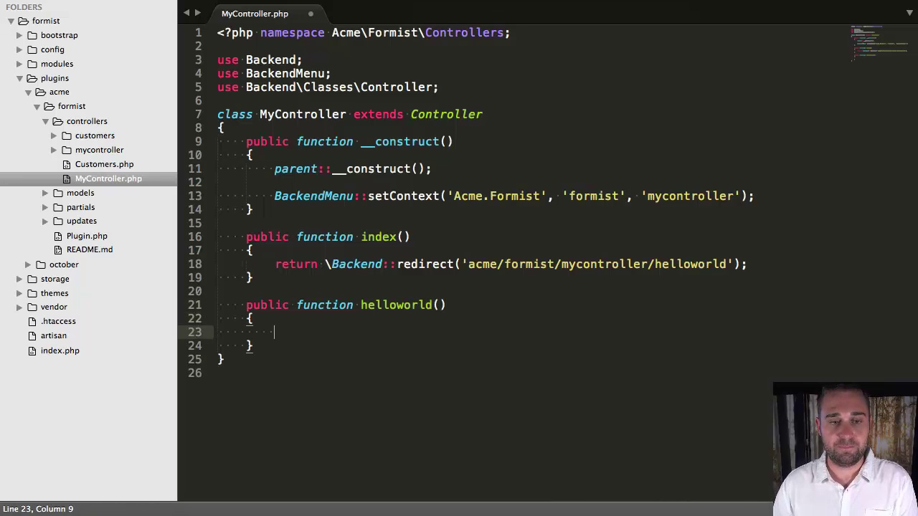
pyautogui.write('// ')
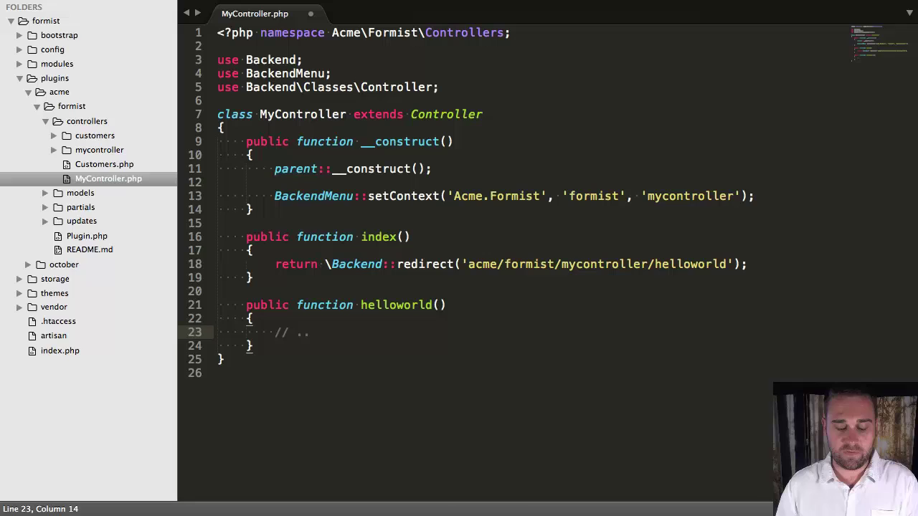
pyautogui.write('.')
pyautogui.press('super+s')
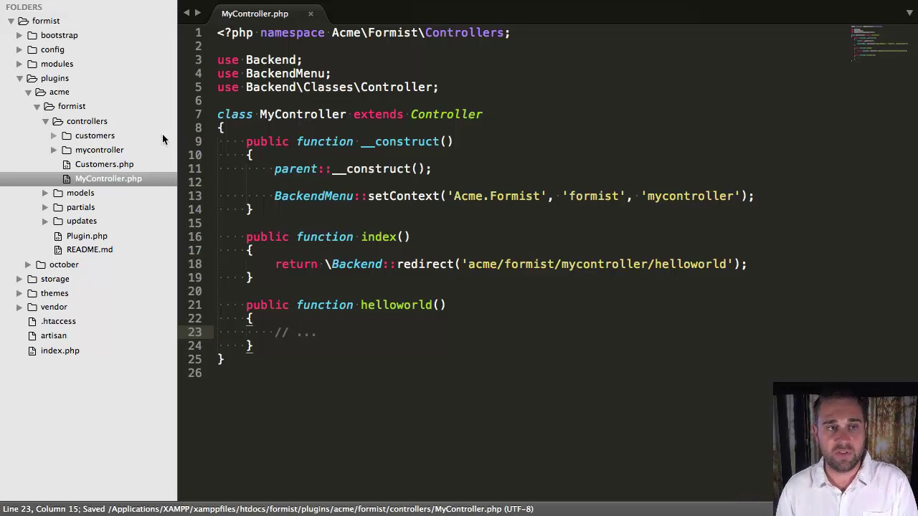
# Open the helloworld.htm view with its 'Hello world!' heading, add blank lines, and save it.
pyautogui.click(127, 152)
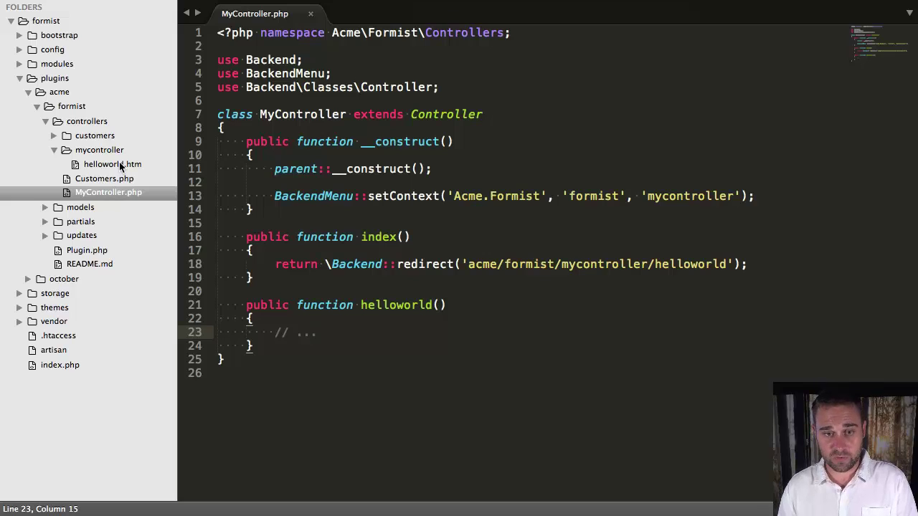
pyautogui.doubleClick(375, 307)
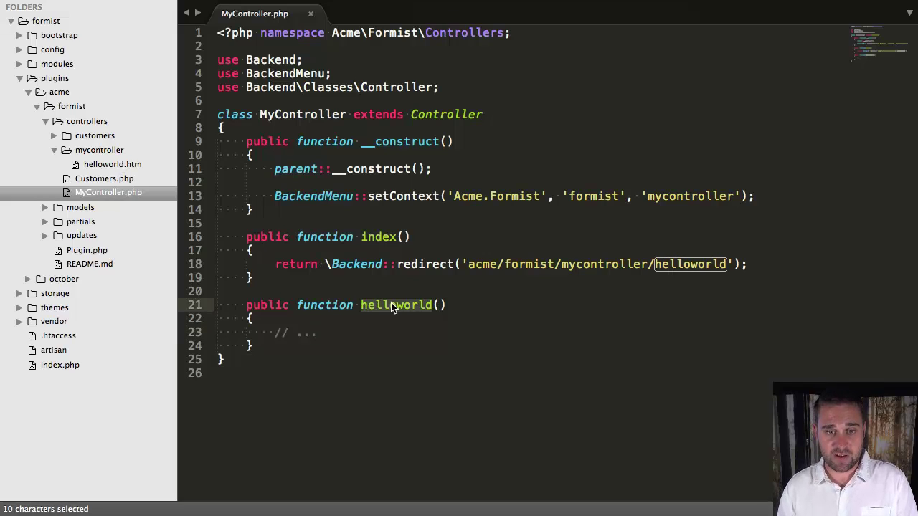
pyautogui.click(327, 333)
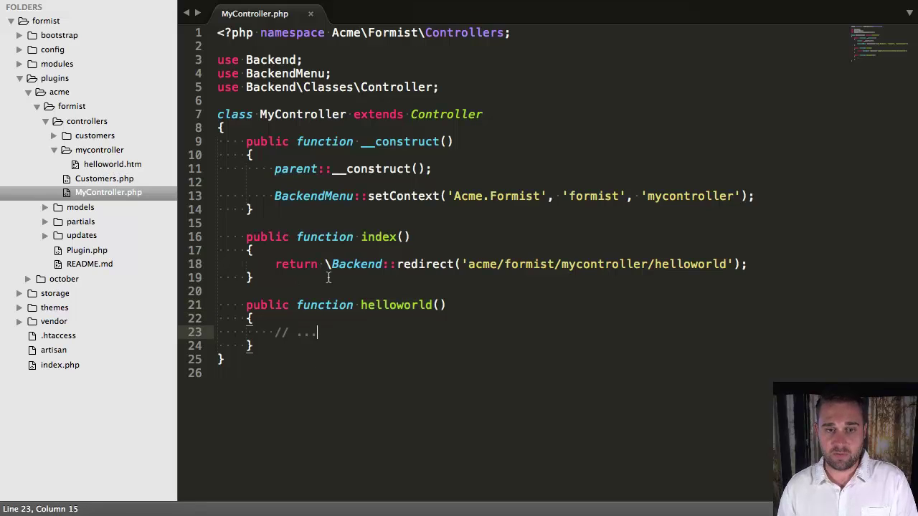
pyautogui.click(131, 165)
pyautogui.press('Return')
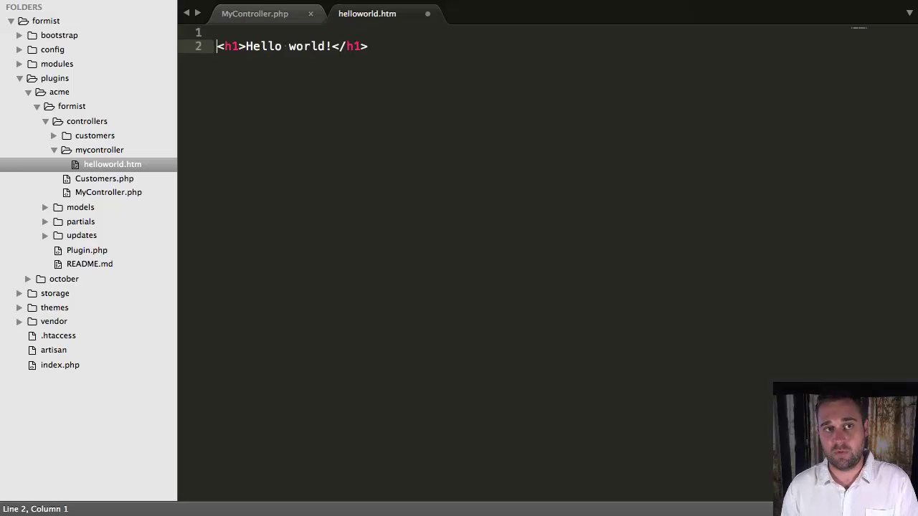
pyautogui.press('Return')
pyautogui.press('super+s')
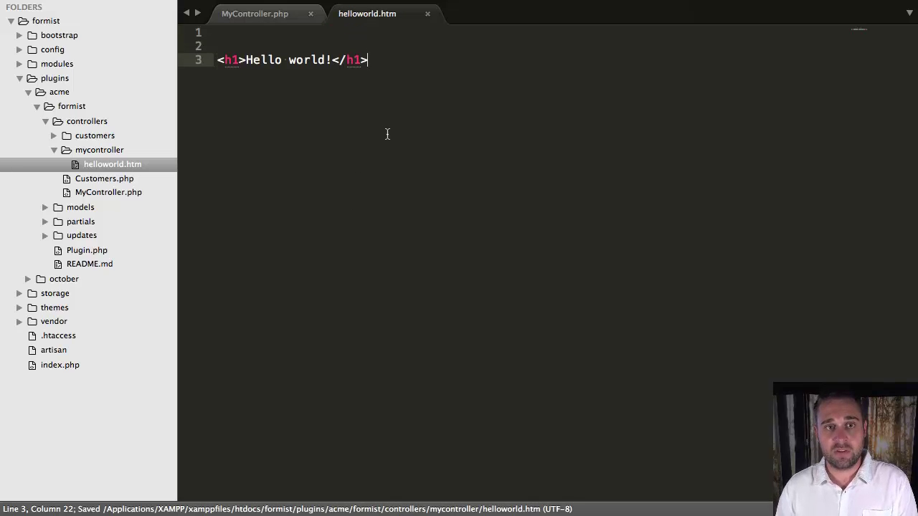
pyautogui.hotkey('ctrl', 'Right')
# Confirm My Controller redirects to mycontroller/helloworld and shows the 'Hello world!' heading.
pyautogui.click(43, 199)
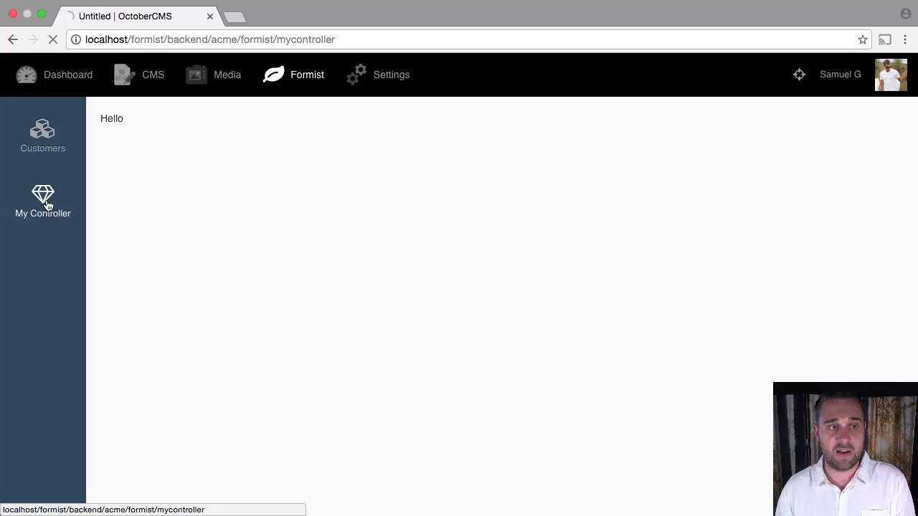
pyautogui.doubleClick(358, 38)
pyautogui.click(278, 147)
pyautogui.moveTo(277, 148); pyautogui.dragTo(101, 144)
pyautogui.click(179, 196)
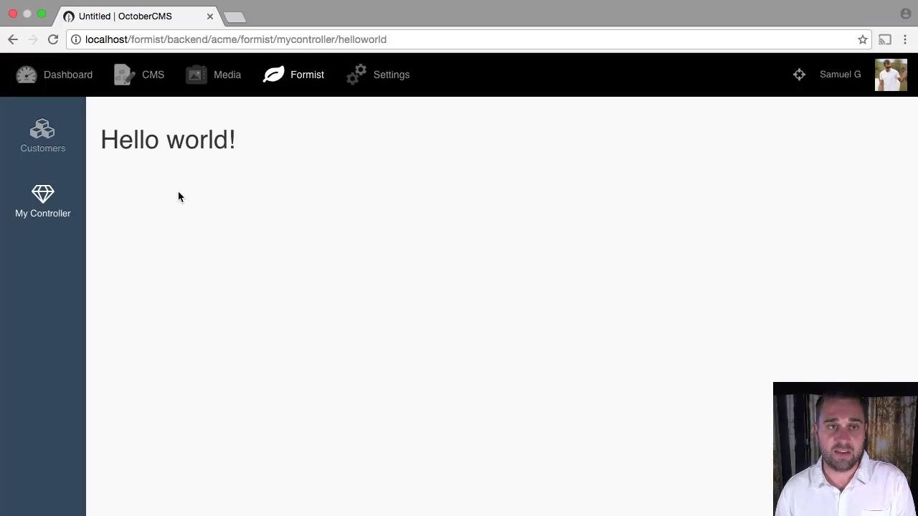
pyautogui.hotkey('ctrl', 'Right')
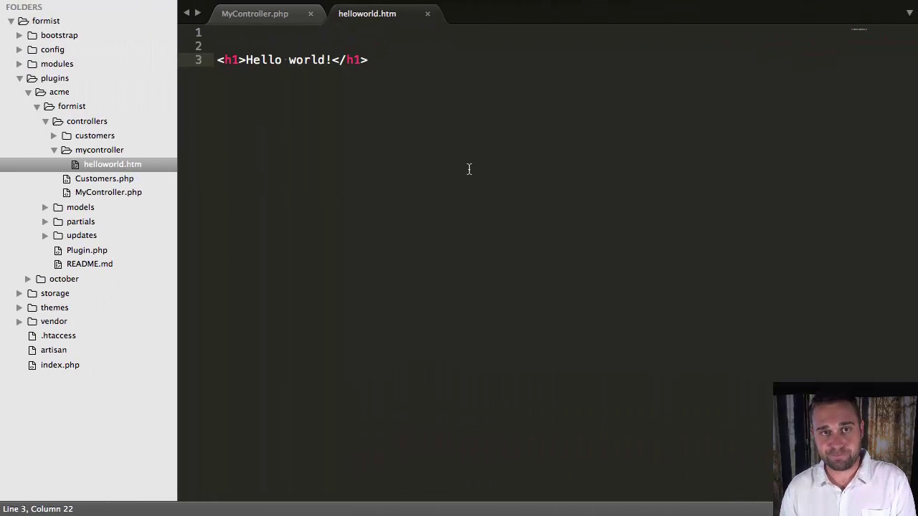
# Save the helloworld view, then add a public function update($id = null) method to MyController.
pyautogui.press('Return')
pyautogui.press('Return')
pyautogui.press('super+s')
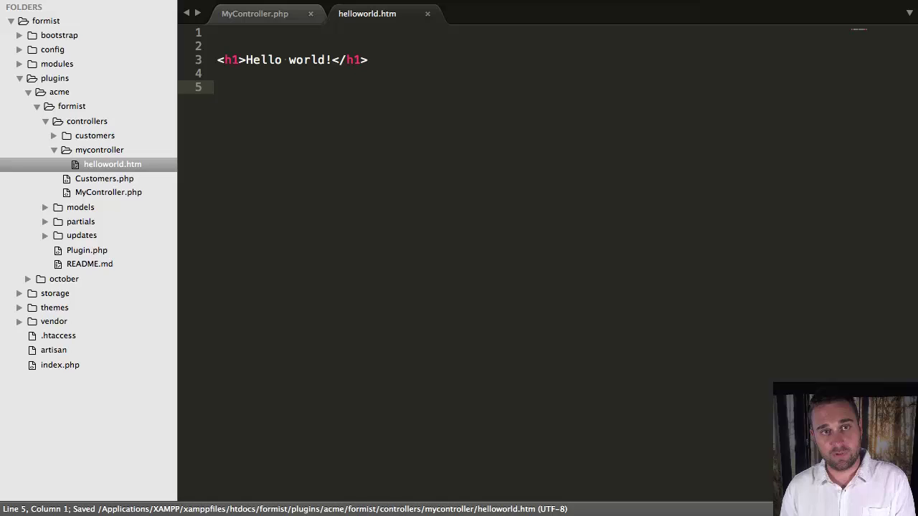
pyautogui.press('super+alt+Left')
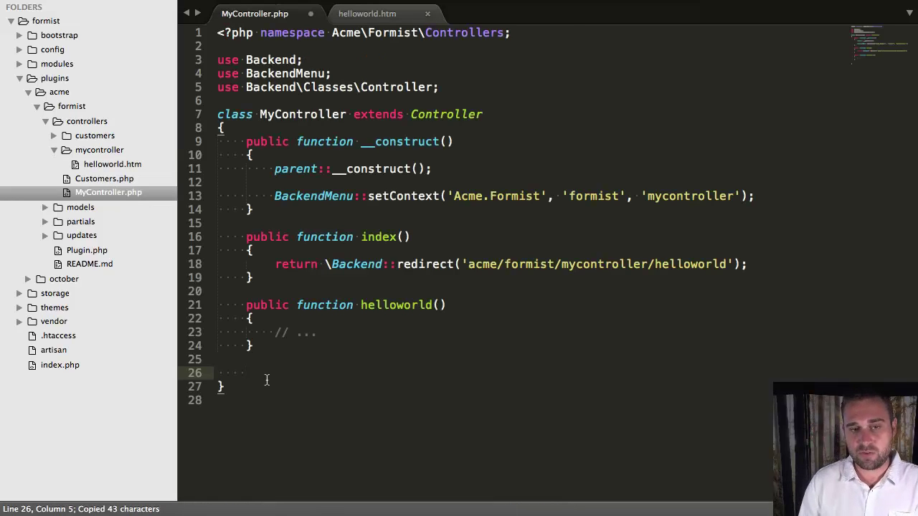
pyautogui.write('o')
pyautogui.press('BackSpace')
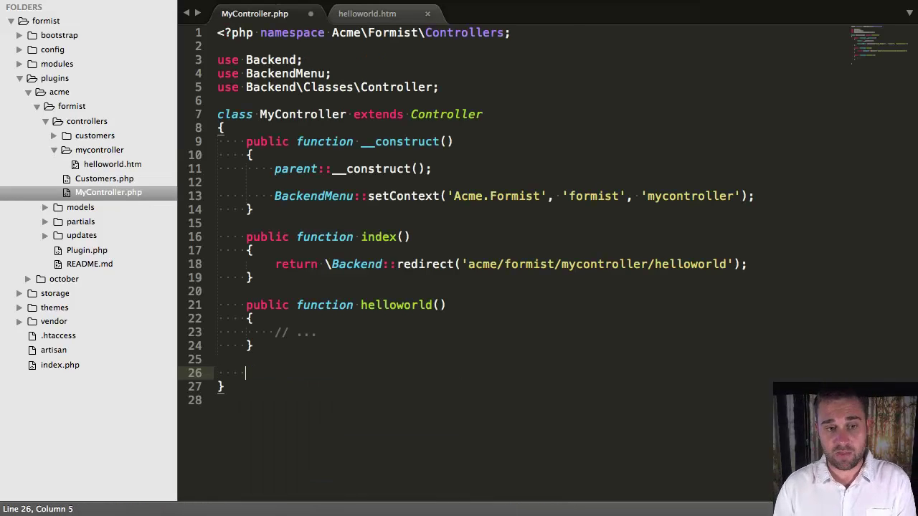
pyautogui.write('public function u')
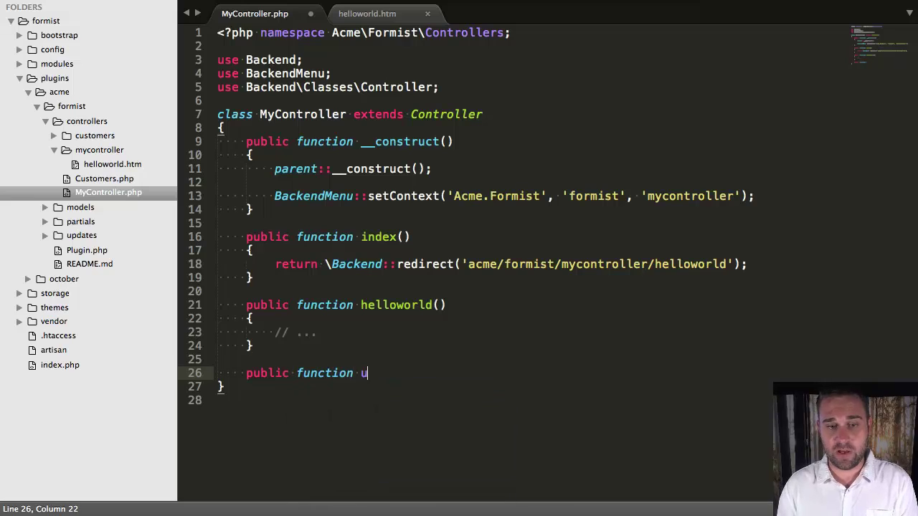
pyautogui.write('pdate')
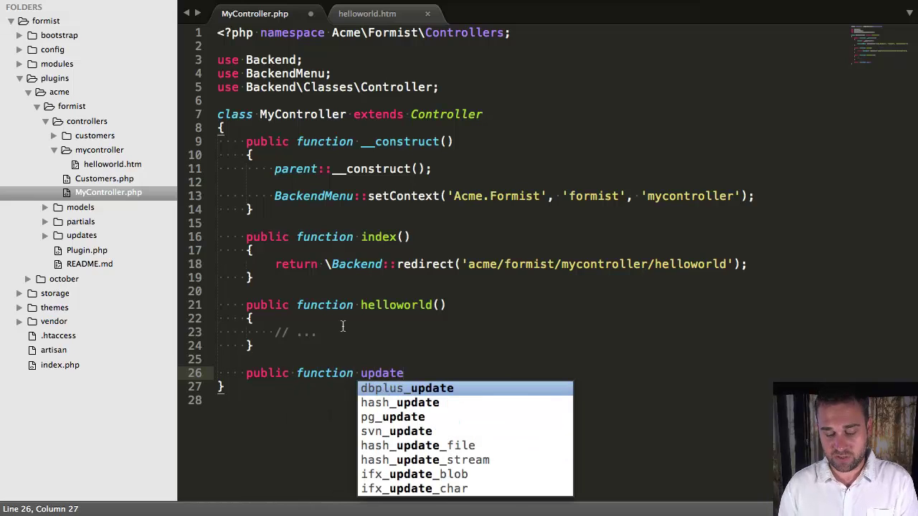
pyautogui.write('($ind')
pyautogui.press('BackSpace')
pyautogui.press('BackSpace')
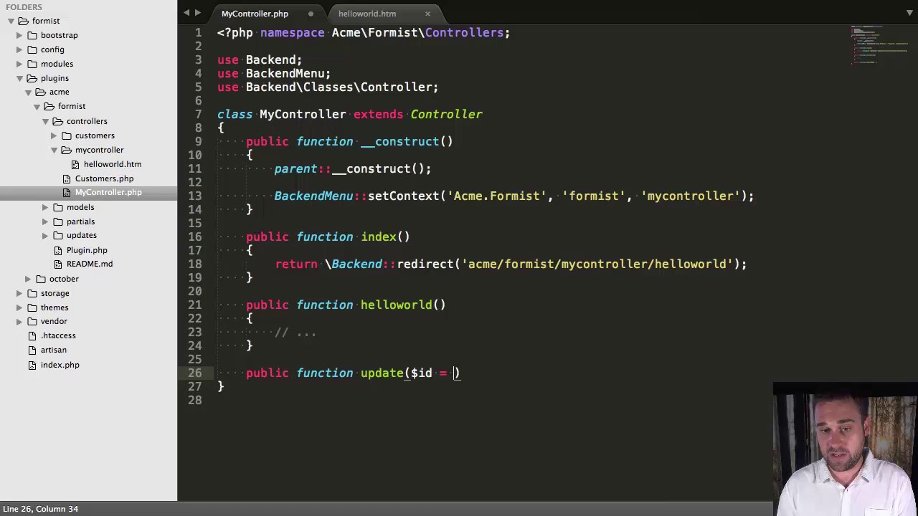
pyautogui.write('null')
pyautogui.press('End')
pyautogui.press('Return')
pyautogui.write('{')
pyautogui.press('Return')
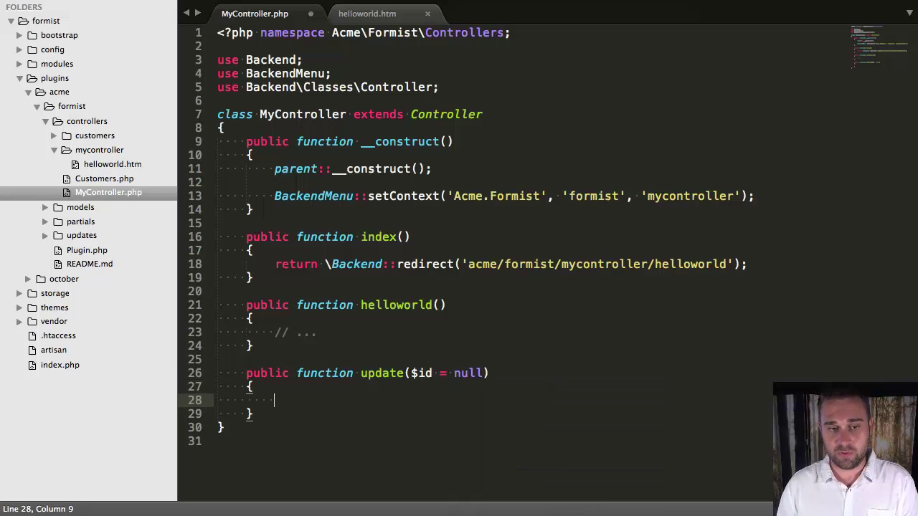
# Comment update() with example URL /backend/acme/formist/mycontroller/update/6 and highlight its parts.
pyautogui.press('Up')
pyautogui.press('Up')
pyautogui.press('Up')
pyautogui.press('Return')
pyautogui.press('Tab')
pyautogui.write('// /backend/acme/formist/mycontroller/update/6')
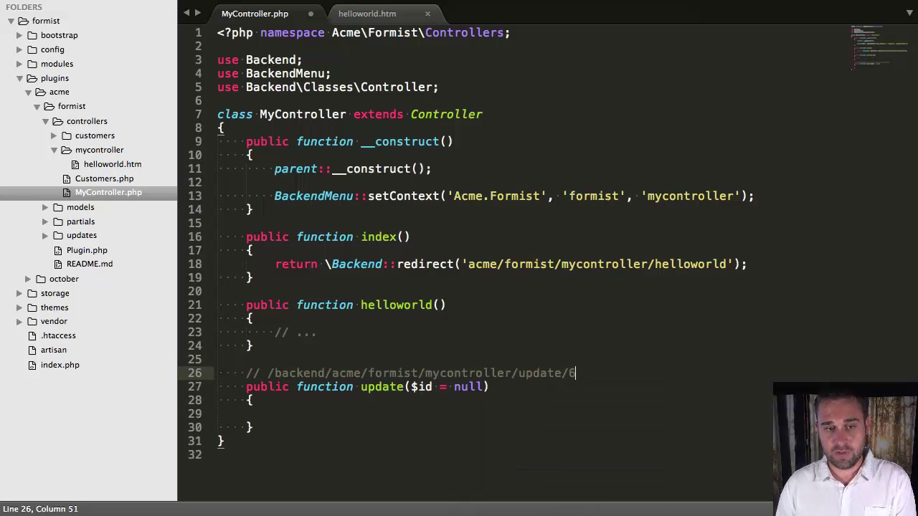
pyautogui.doubleClick(297, 373)
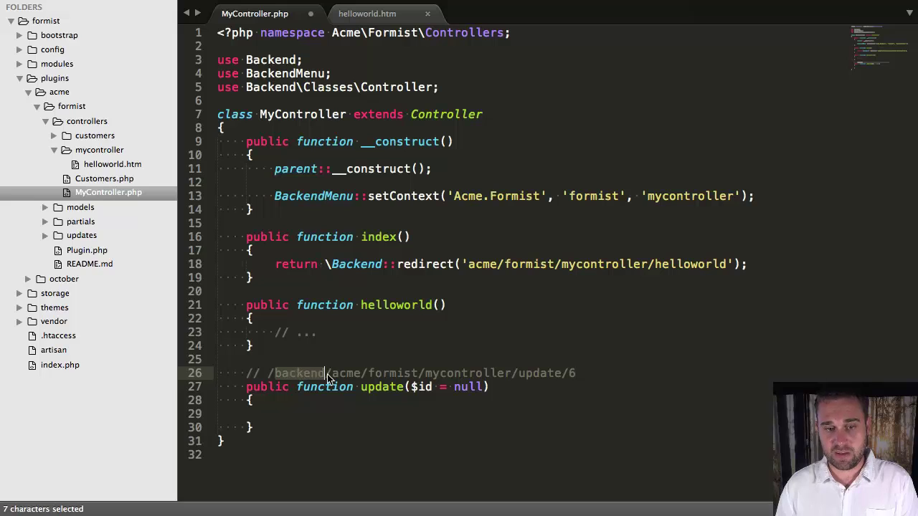
pyautogui.doubleClick(354, 373)
pyautogui.doubleClick(384, 374)
pyautogui.doubleClick(438, 374)
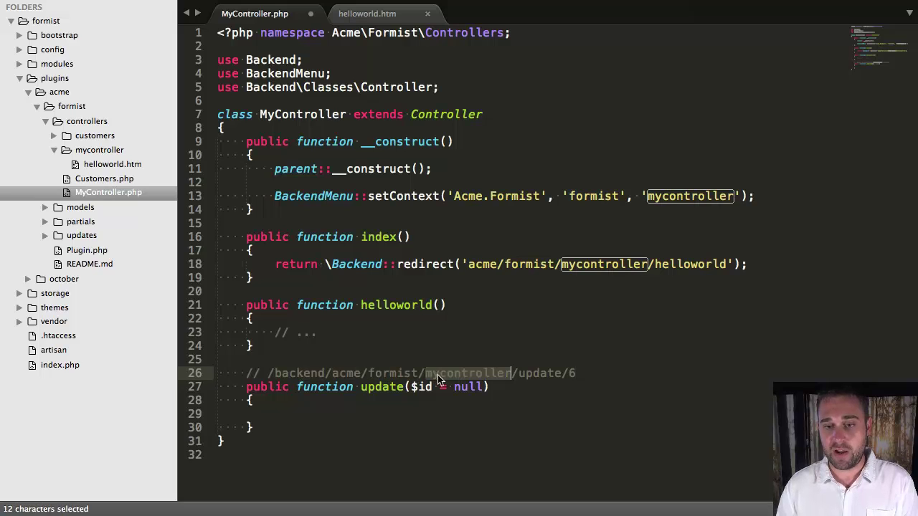
pyautogui.doubleClick(539, 373)
pyautogui.click(572, 373)
pyautogui.doubleClick(572, 373)
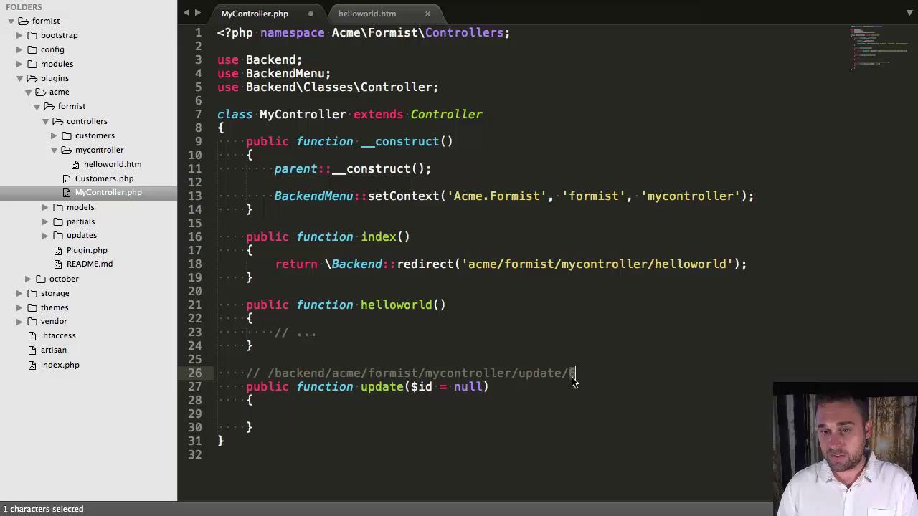
# Highlight the $id parameter, add trailing blank lines, and return inside update().
pyautogui.doubleClick(424, 388)
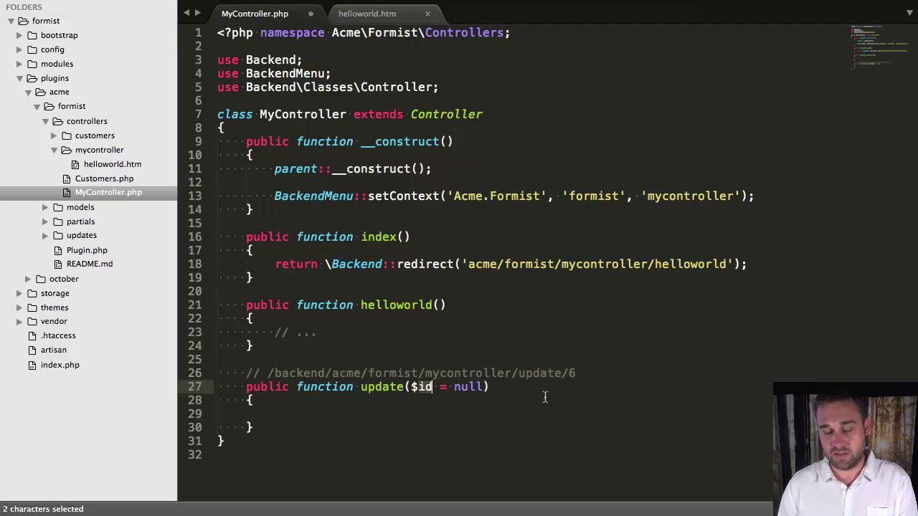
pyautogui.click(400, 455)
pyautogui.press('Return')
pyautogui.press('Return')
pyautogui.press('Return')
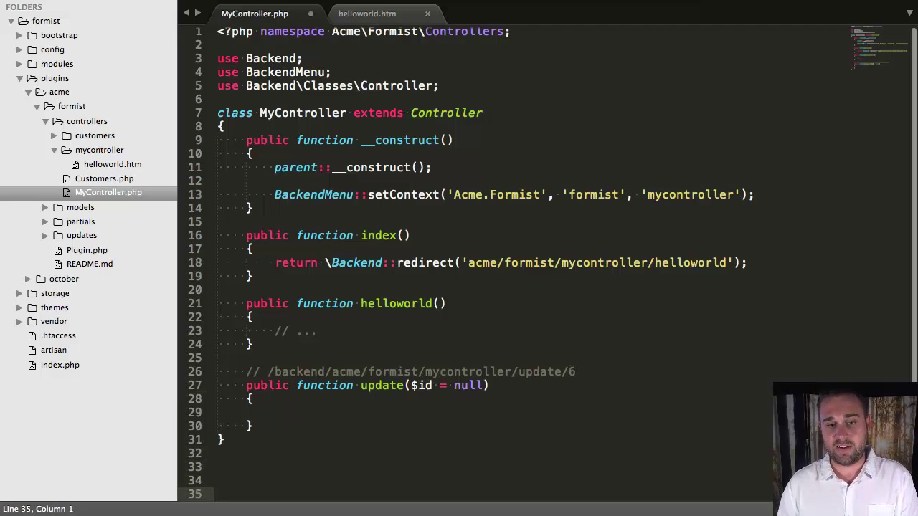
pyautogui.click(355, 413)
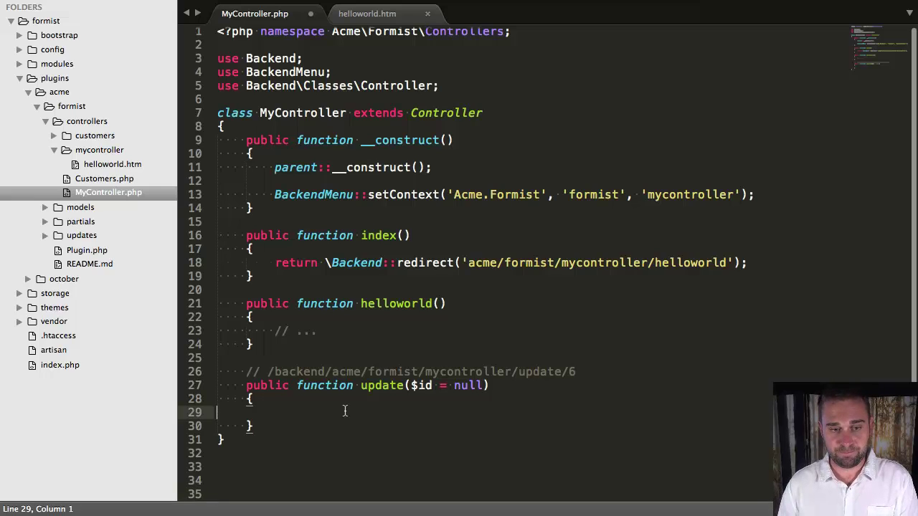
# Assign $this->vars['myId'] = $id inside update(), copy myId, and save MyController.php.
pyautogui.press('Tab')
pyautogui.press('Tab')
pyautogui.scroll(-4, 344, 410)
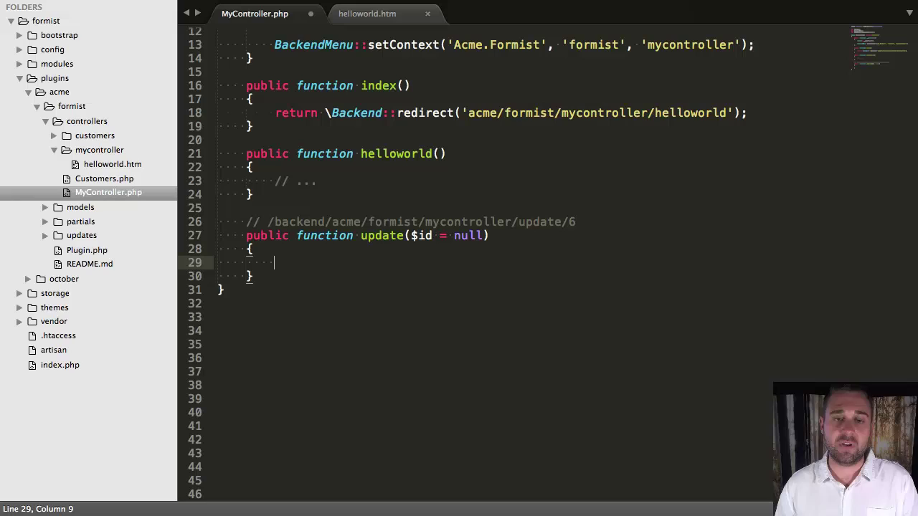
pyautogui.write('$t')
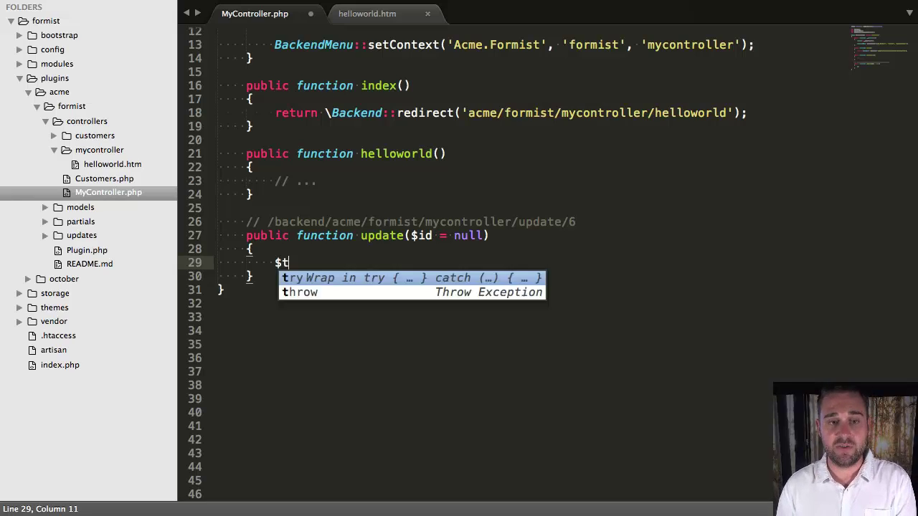
pyautogui.write('his->vars')
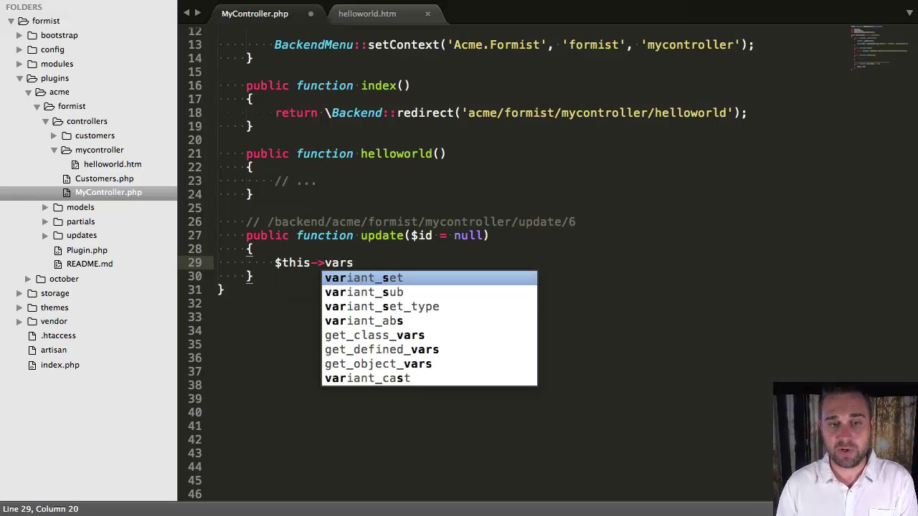
pyautogui.write("['")
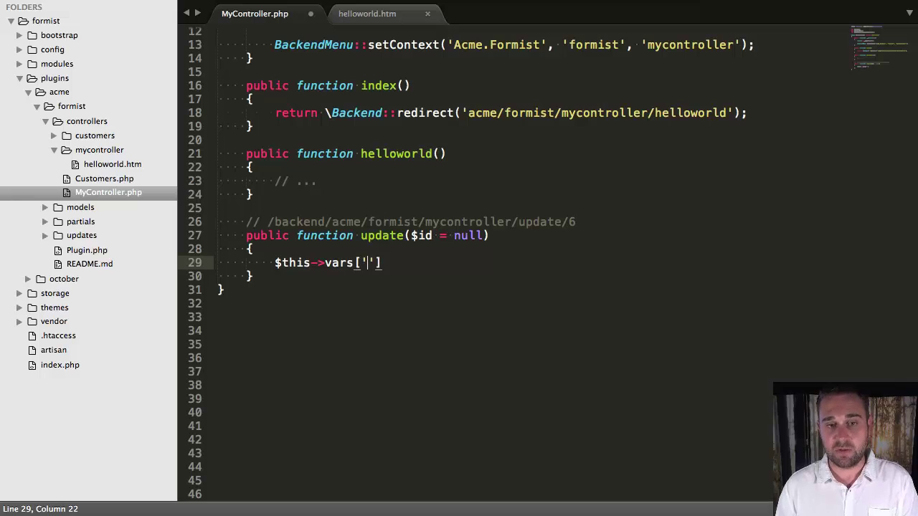
pyautogui.write('my')
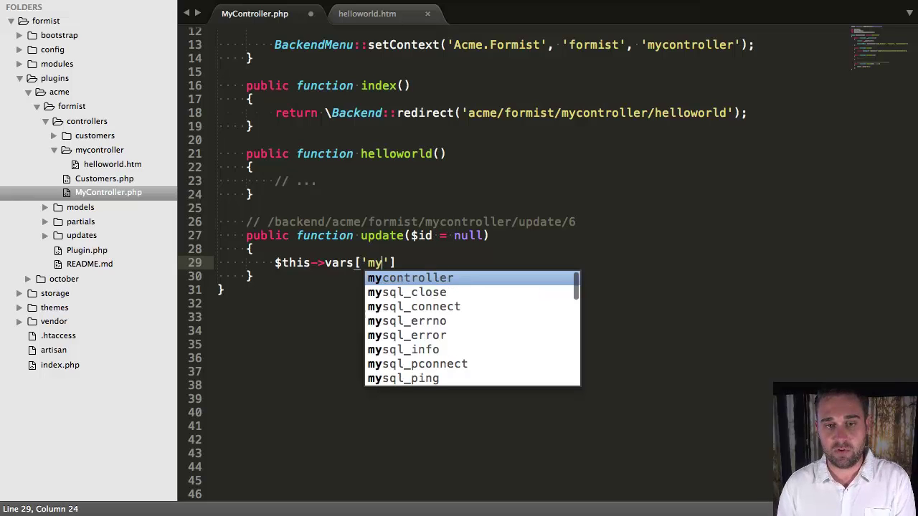
pyautogui.write("Id'] =")
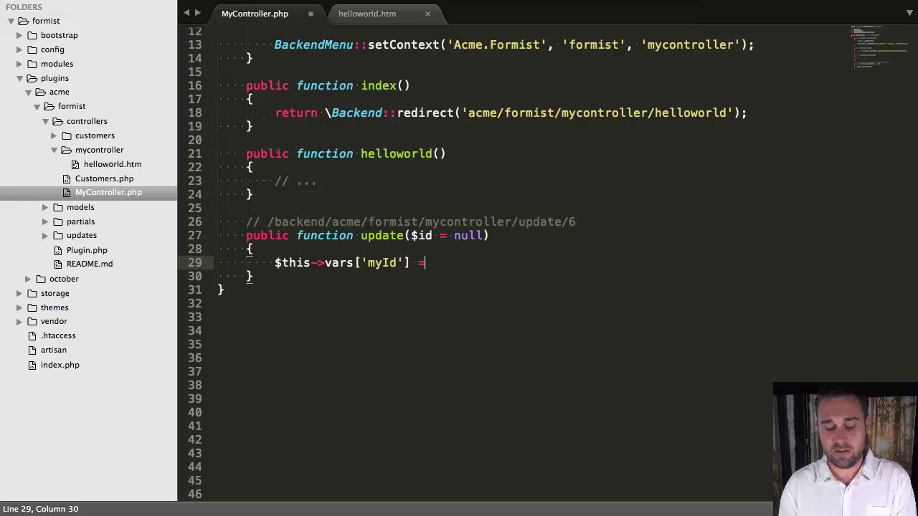
pyautogui.write(' $id;')
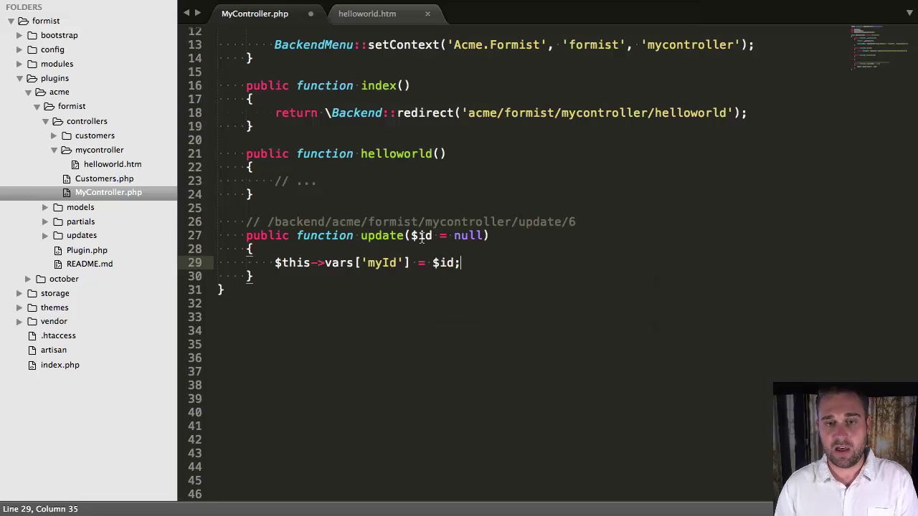
pyautogui.doubleClick(429, 234)
pyautogui.click(445, 275)
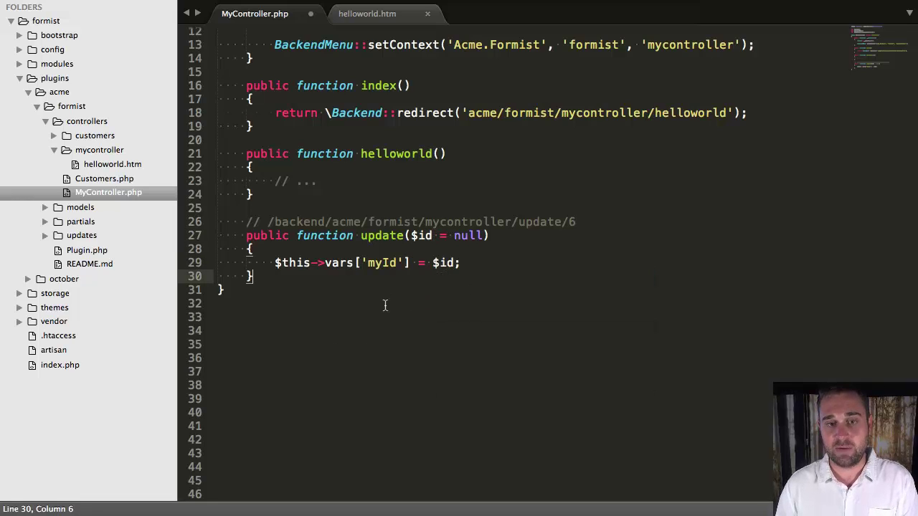
pyautogui.doubleClick(388, 262)
pyautogui.hotkey('ctrl', 'c')
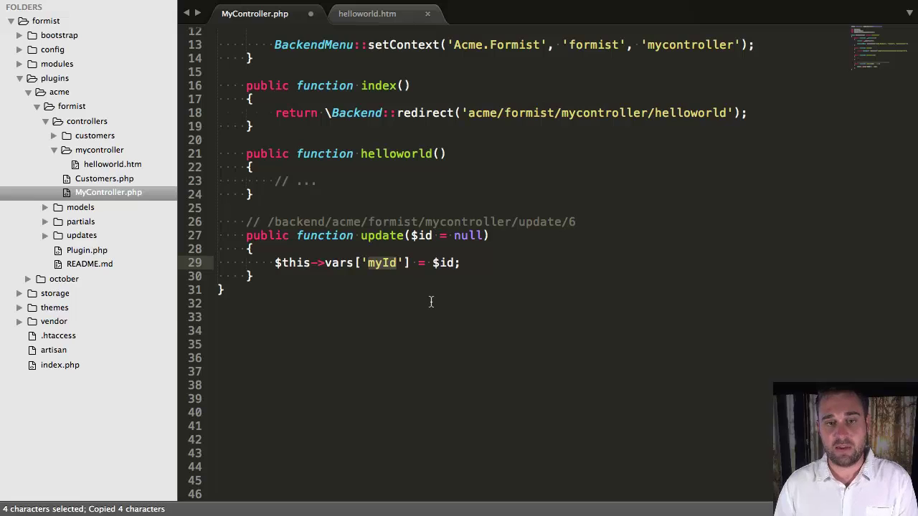
pyautogui.click(404, 319)
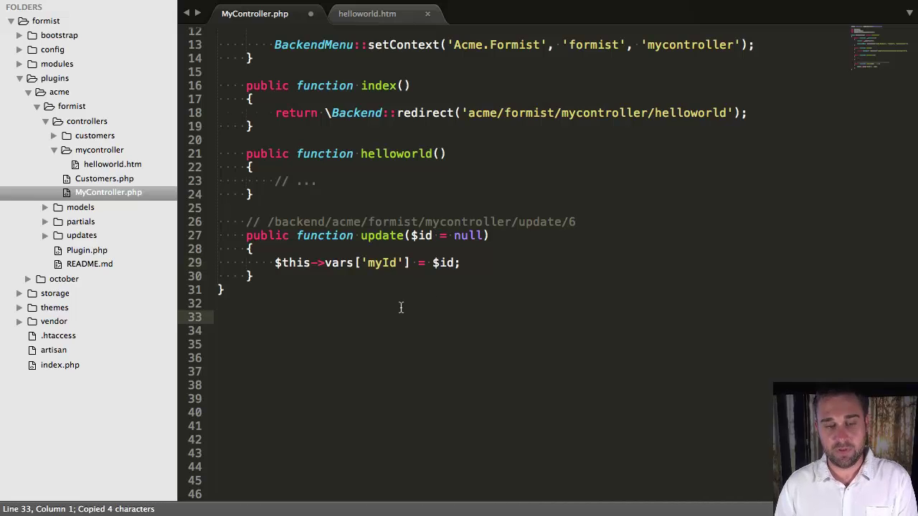
pyautogui.hotkey('ctrl', 's')
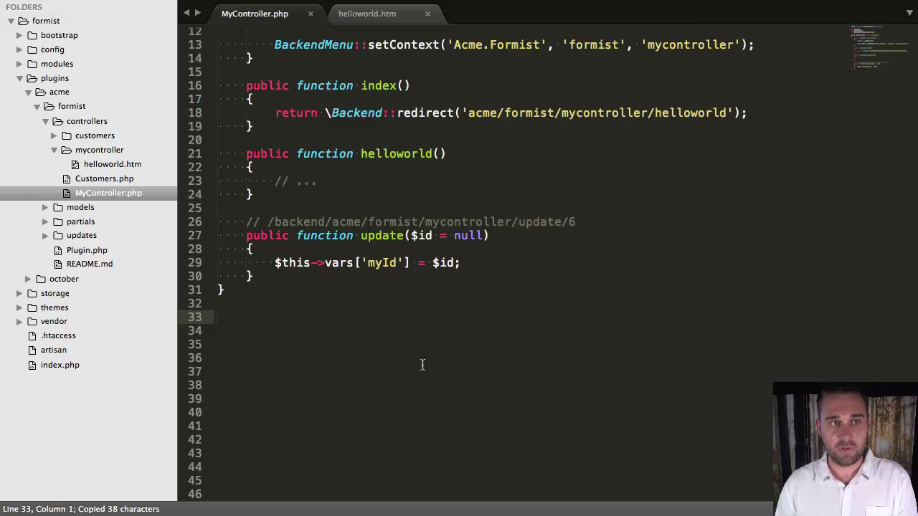
# Create update.htm in the mycontroller folder with the paragraph 'You gave an ID of: <?= $myId ?>'.
pyautogui.rightClick(115, 153)
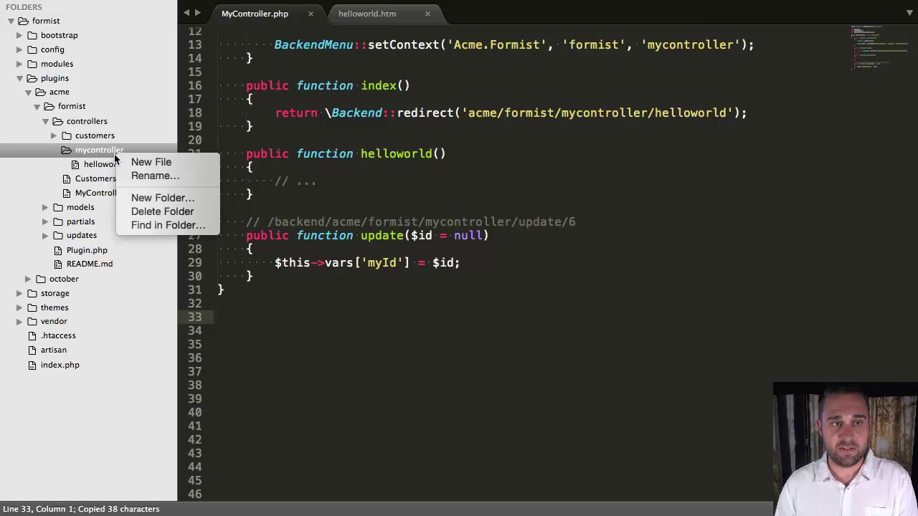
pyautogui.click(149, 162)
pyautogui.hotkey('ctrl', 's')
pyautogui.write('update.')
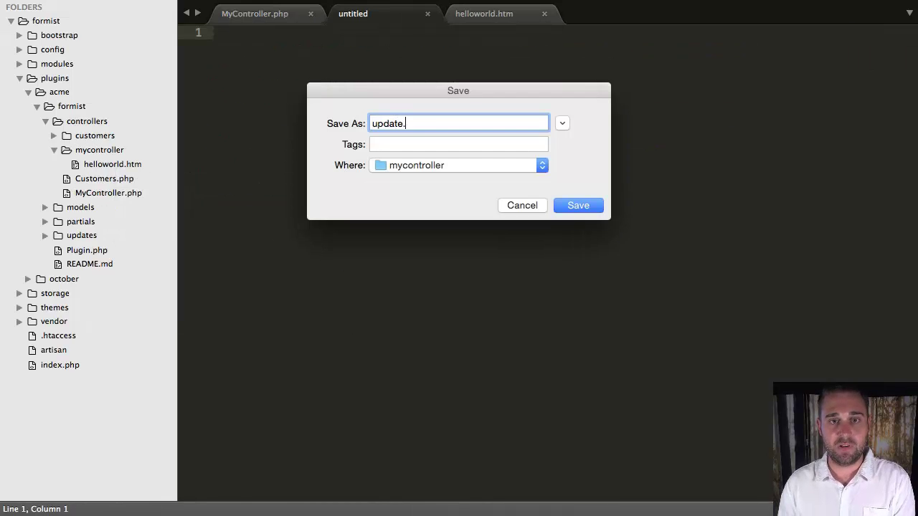
pyautogui.write('htm')
pyautogui.press('Return')
pyautogui.press('Return')
pyautogui.press('Return')
pyautogui.hotkey('ctrl', 'v')
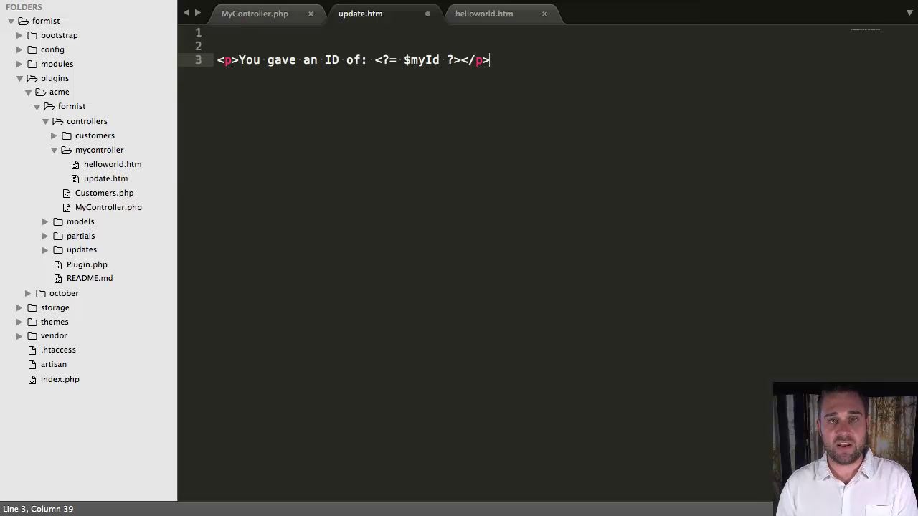
pyautogui.press('Return')
pyautogui.press('Return')
pyautogui.hotkey('ctrl', 's')
# Compare $myId in the view with the update method's myId, then save update.htm.
pyautogui.doubleClick(415, 62)
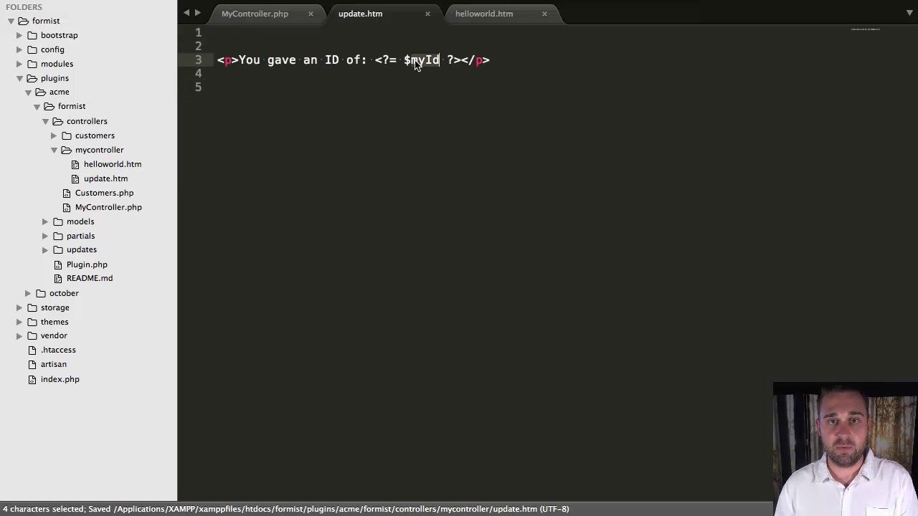
pyautogui.click(410, 115)
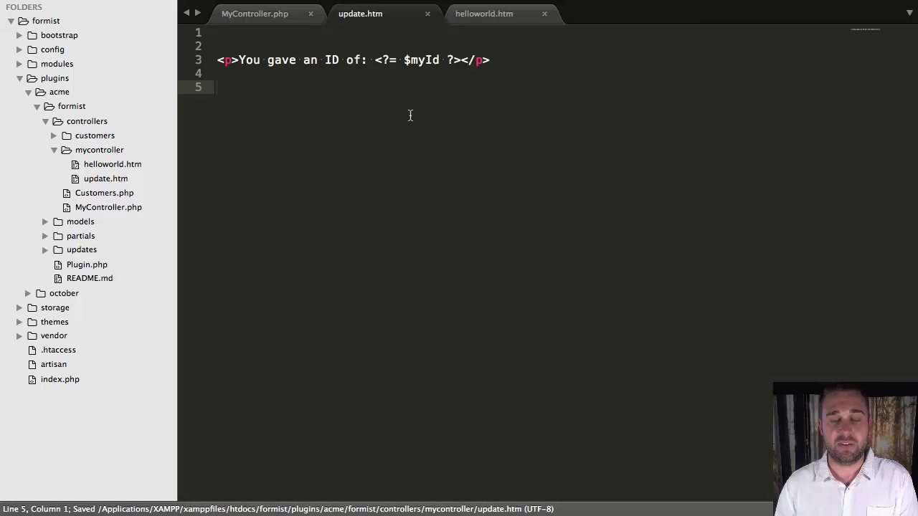
pyautogui.click(291, 16)
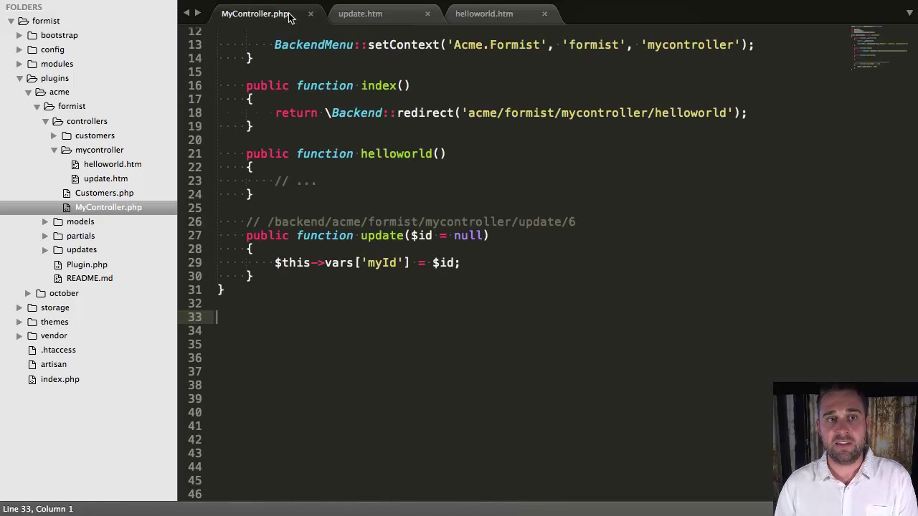
pyautogui.click(379, 238)
pyautogui.doubleClick(378, 238)
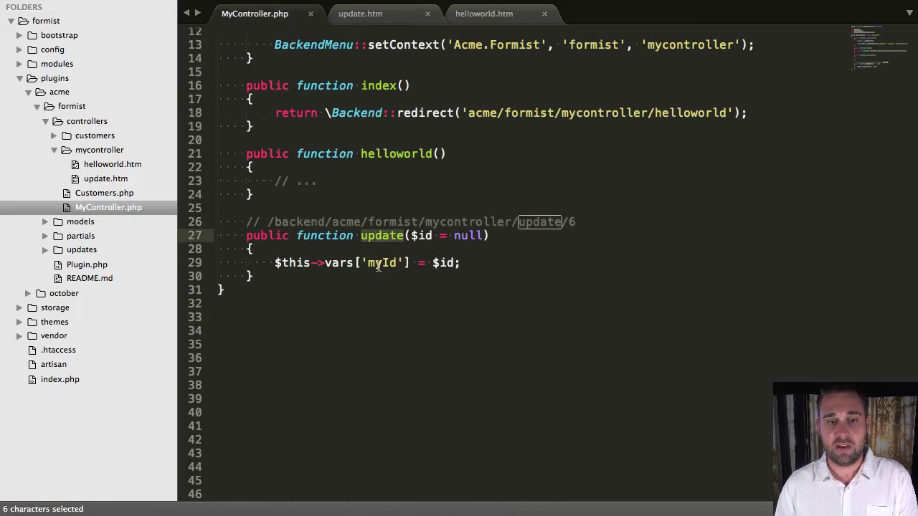
pyautogui.doubleClick(380, 264)
pyautogui.click(403, 15)
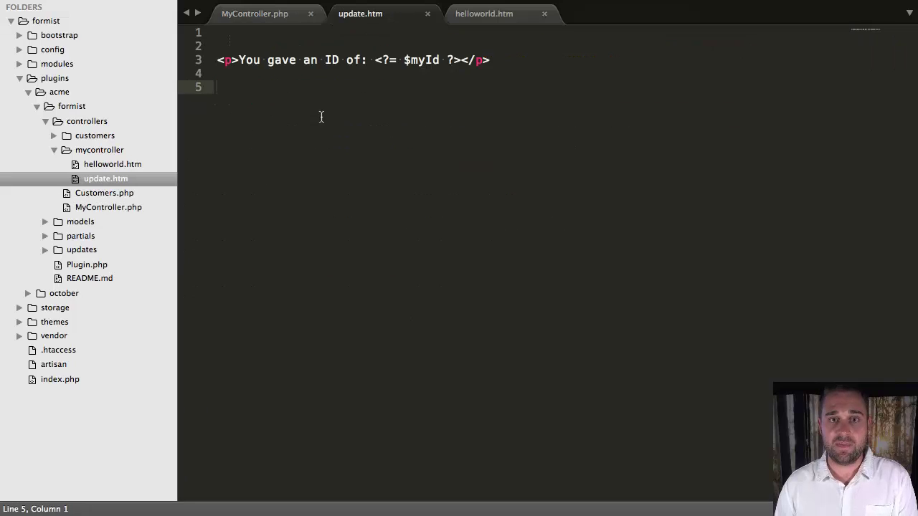
pyautogui.hotkey('ctrl', 's')
# Load the backend mycontroller/update/6 page and see the ID 6 displayed.
pyautogui.press('super+h')
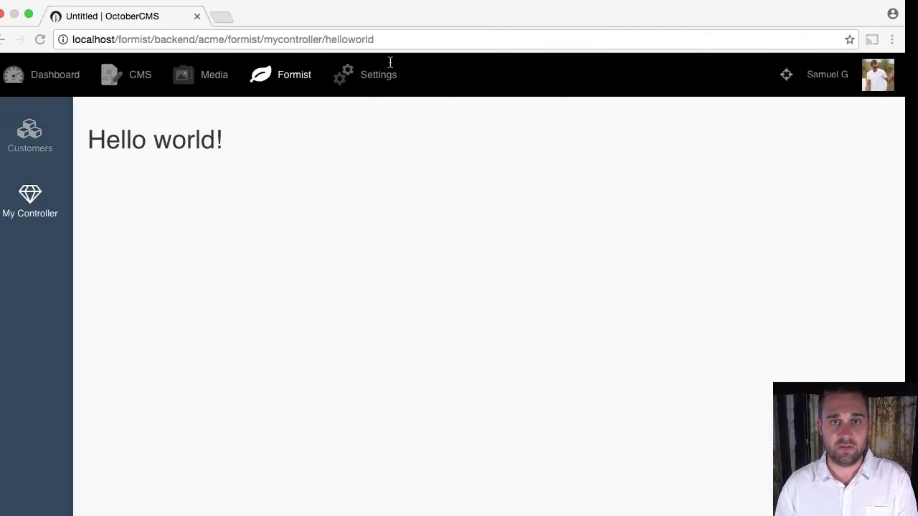
pyautogui.click(344, 39)
pyautogui.doubleClick(353, 39)
pyautogui.write('updat')
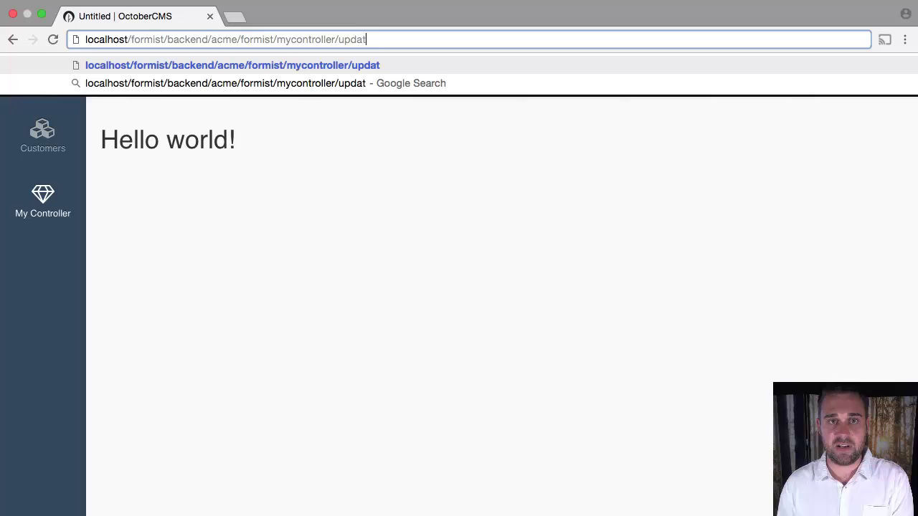
pyautogui.write('e/')
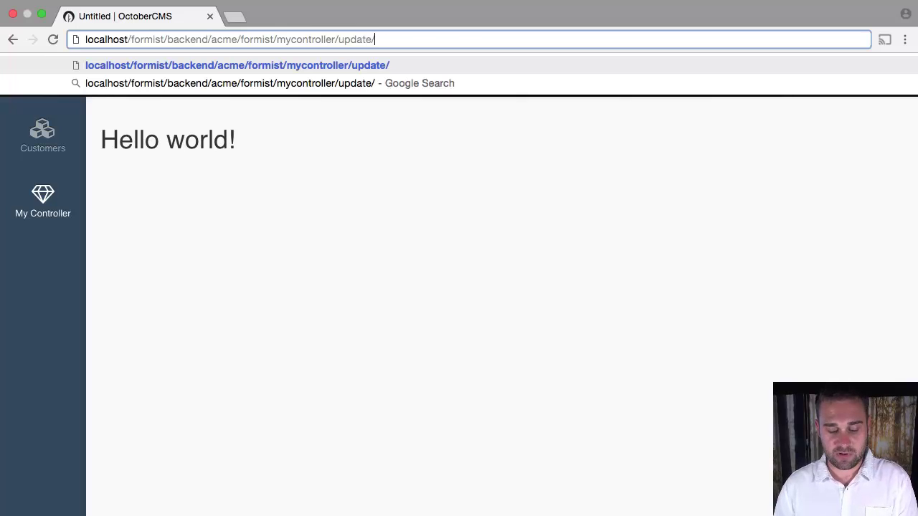
pyautogui.write('6')
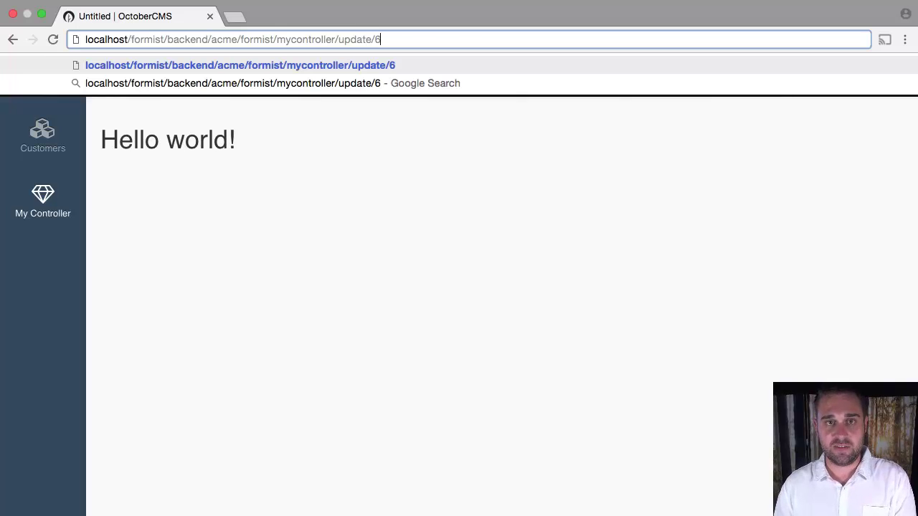
pyautogui.press('Return')
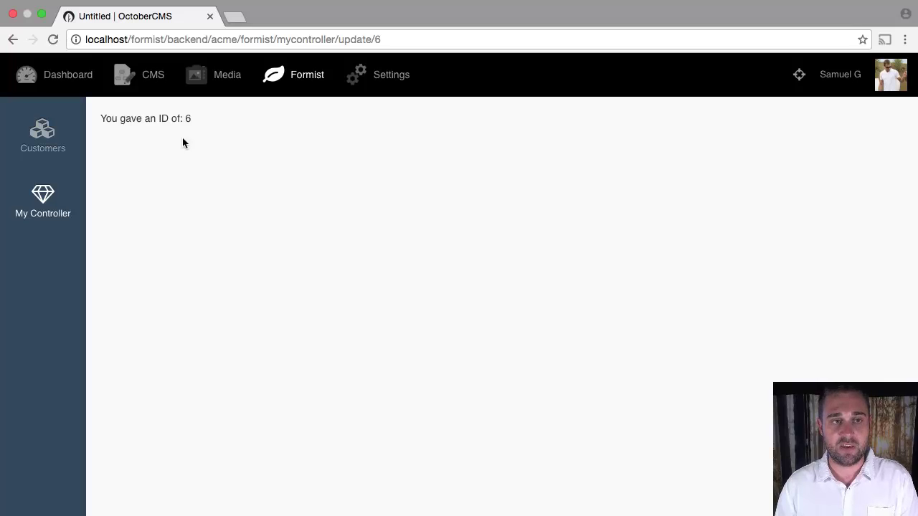
# Change the URL's ID to 99999 and confirm the page shows 99999.
pyautogui.click(367, 39)
pyautogui.press('BackSpace')
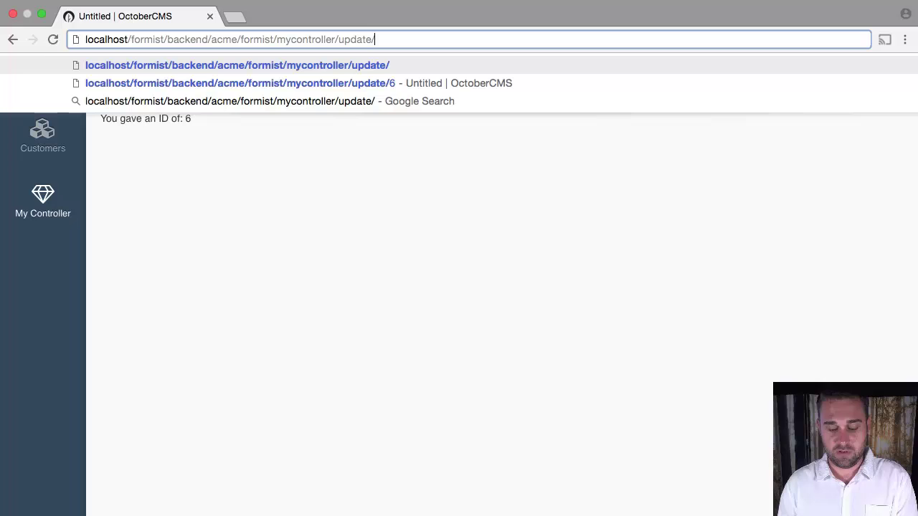
pyautogui.write('99999')
pyautogui.press('Return')
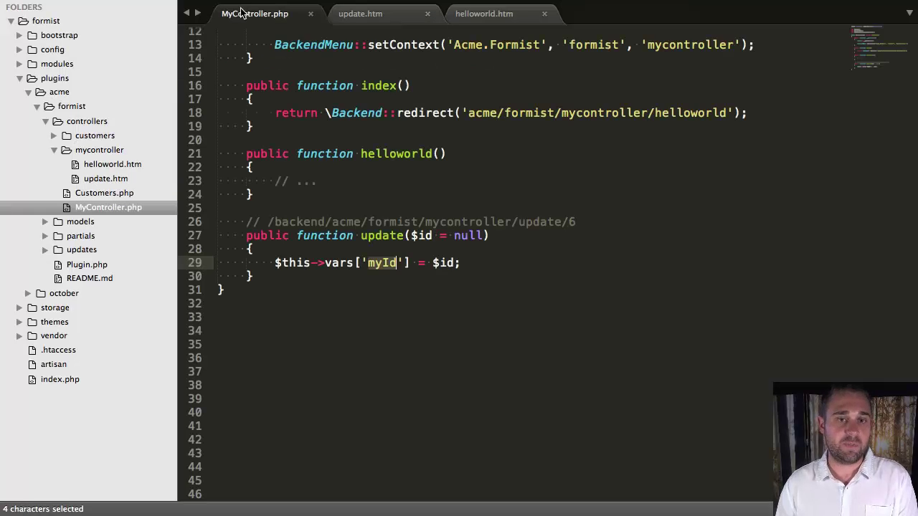
# Add a $context = null parameter to update and extend the URL comment to update/6/foobar.
pyautogui.click(488, 235)
pyautogui.write(',')
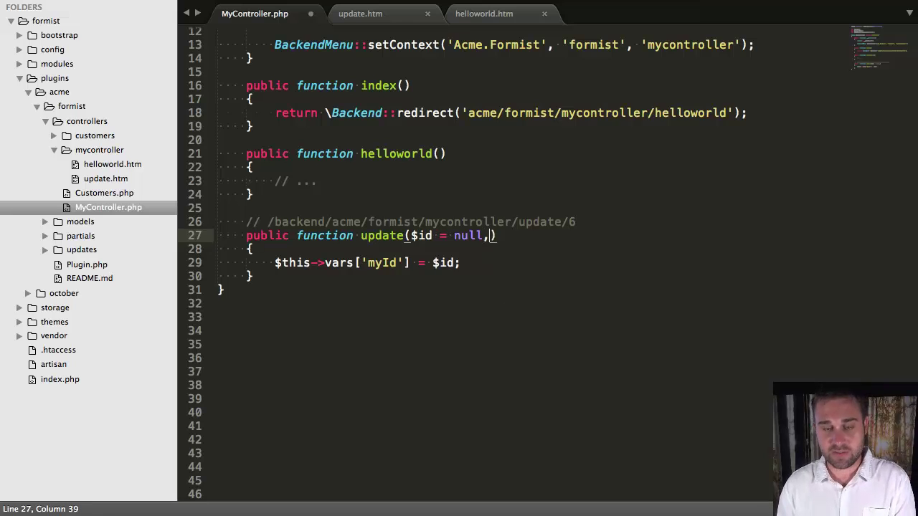
pyautogui.write(' $context ')
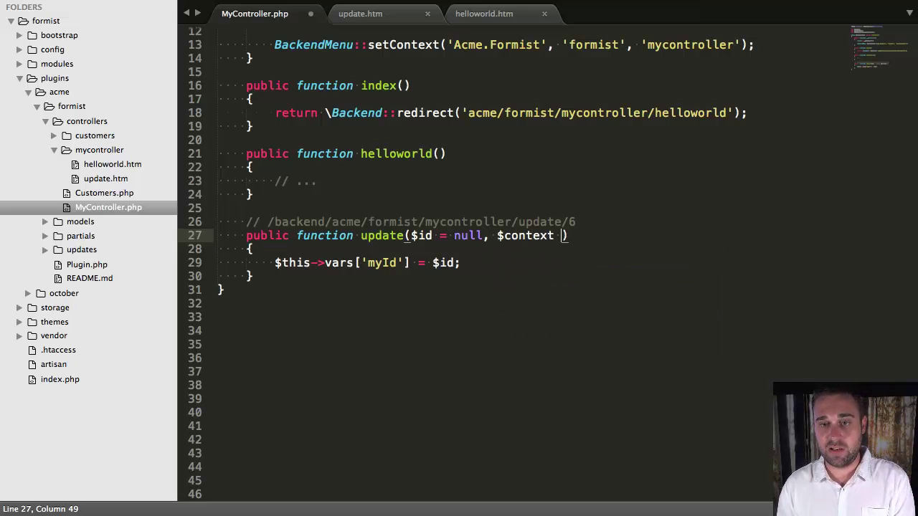
pyautogui.write('= null')
pyautogui.press('Escape')
pyautogui.press('Up')
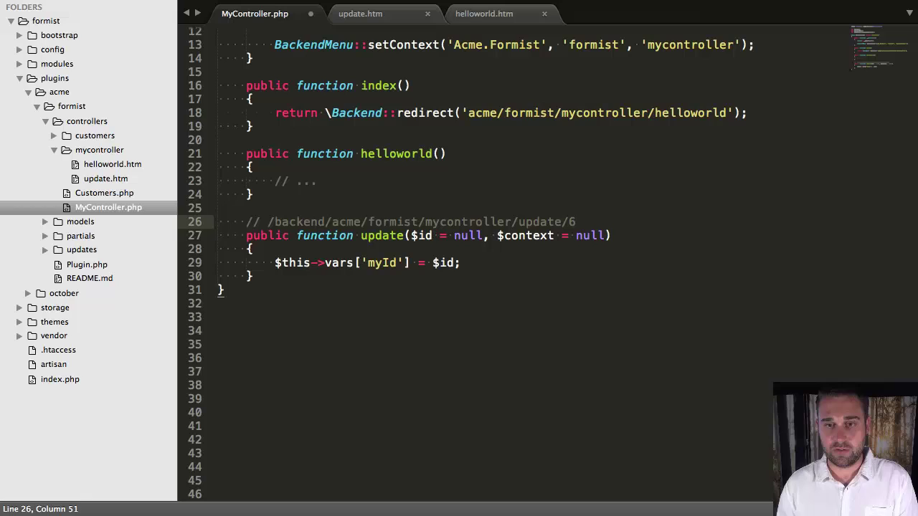
pyautogui.press('BackSpace')
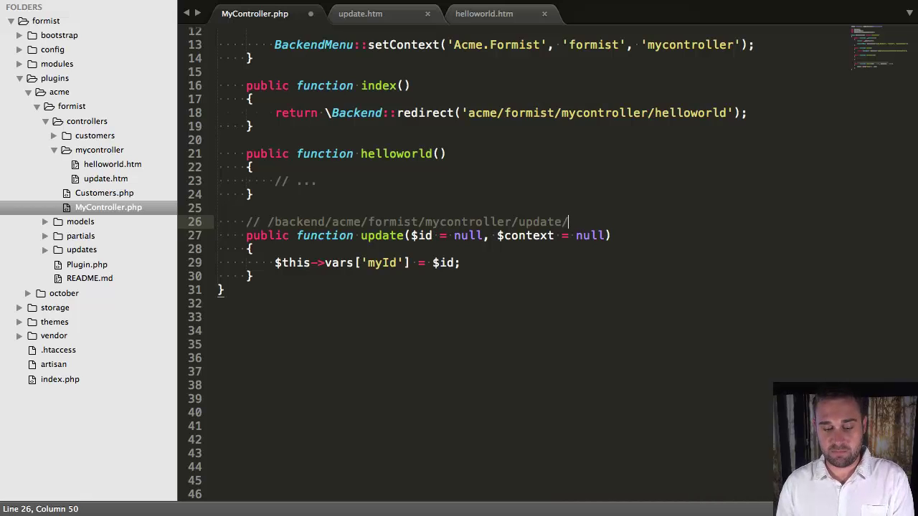
pyautogui.write('6')
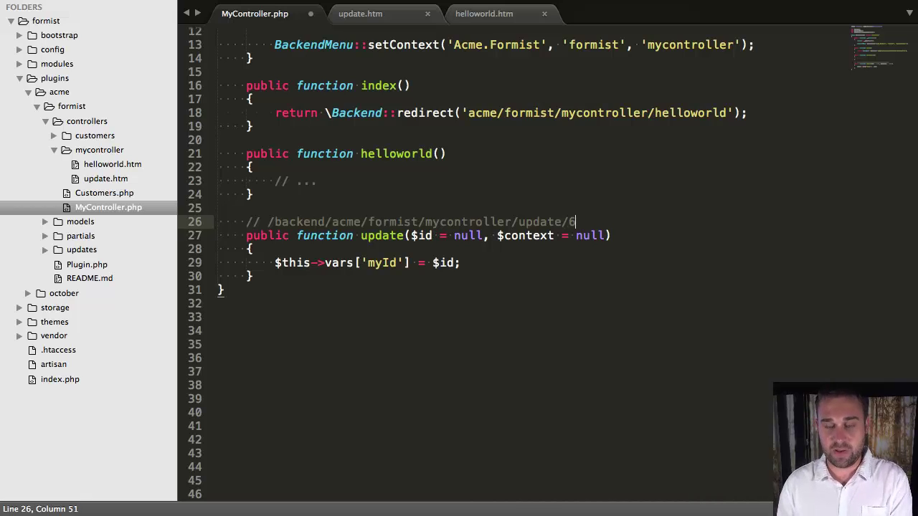
pyautogui.write('/f')
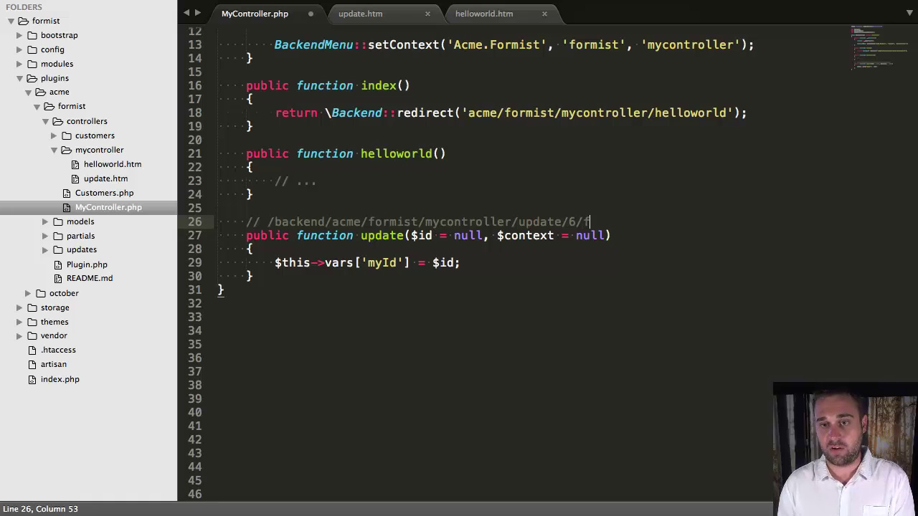
pyautogui.write('oobar')
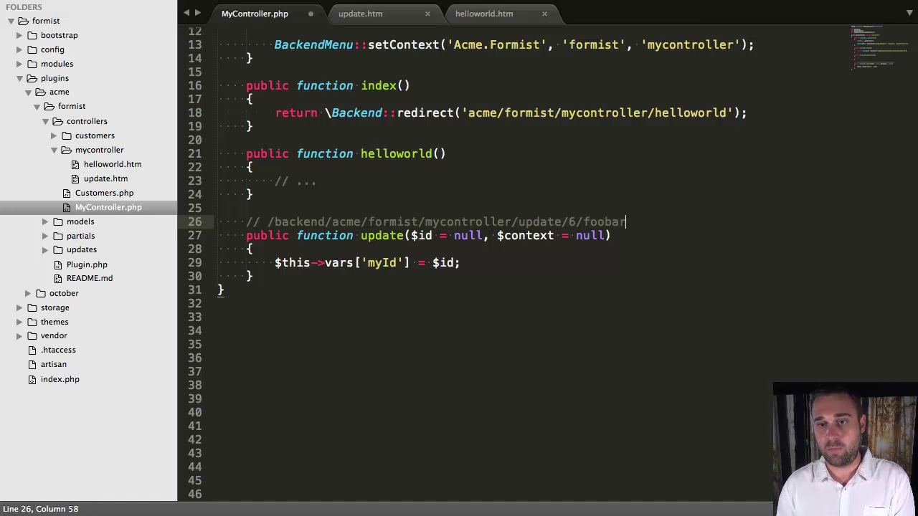
pyautogui.press('Down')
# Remove the $context parameter again, leaving update($id = null).
pyautogui.doubleClick(572, 221)
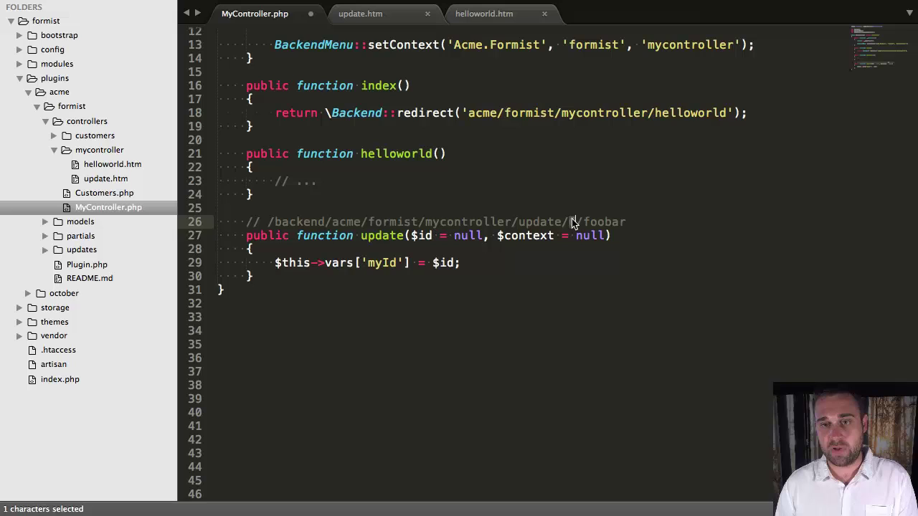
pyautogui.doubleClick(426, 236)
pyautogui.doubleClick(617, 223)
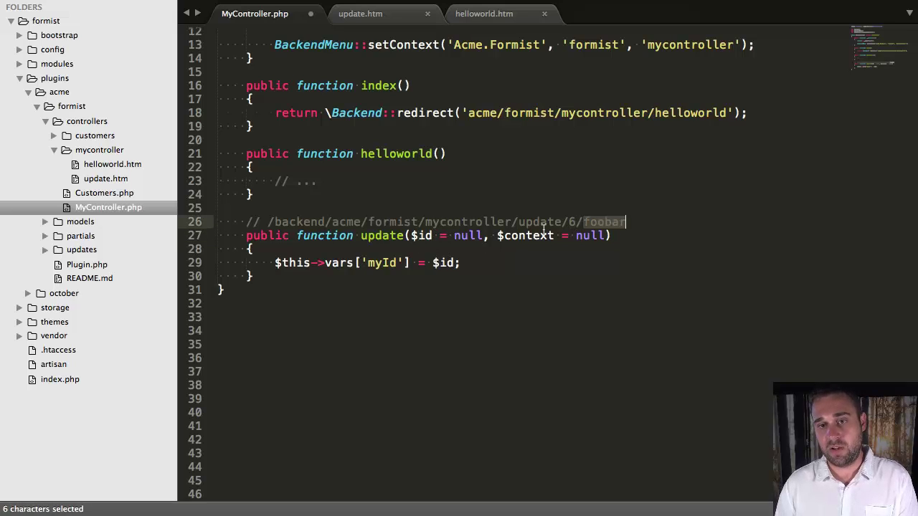
pyautogui.doubleClick(531, 237)
pyautogui.click(530, 270)
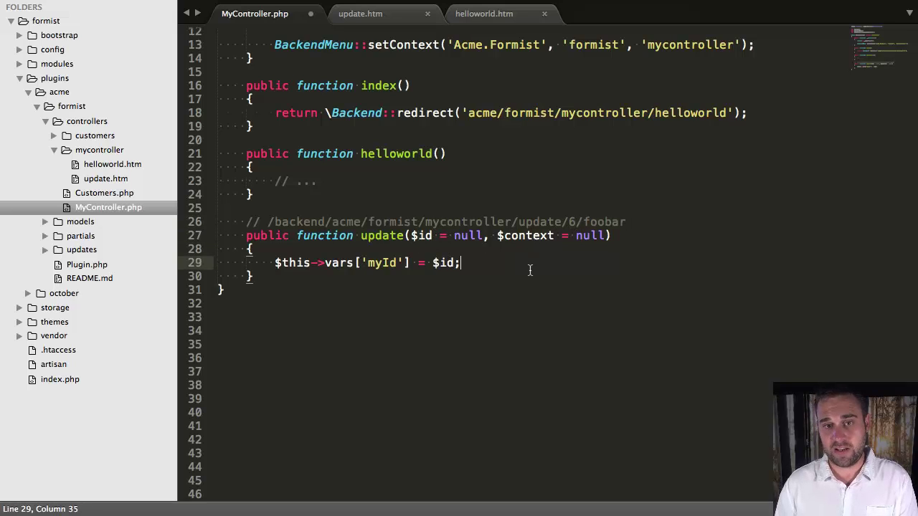
pyautogui.click(488, 236)
pyautogui.press('Left')
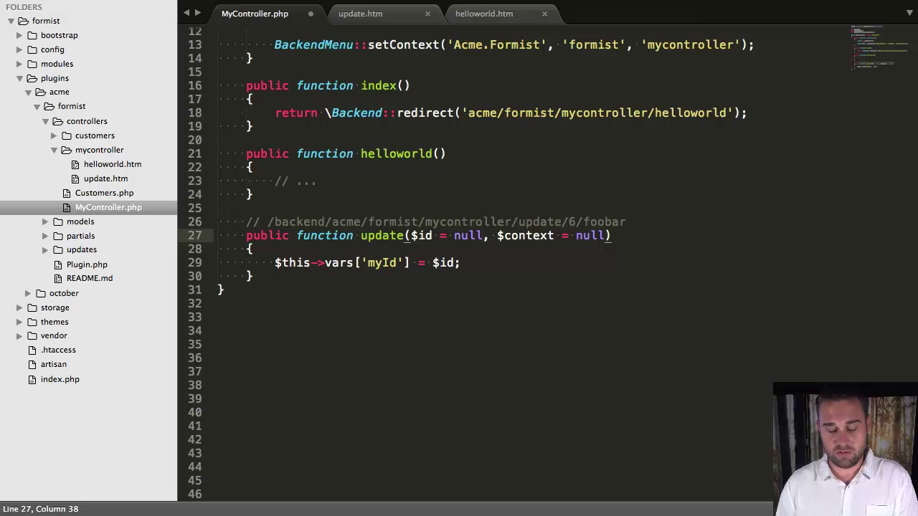
pyautogui.keyDown('shift'); pyautogui.click(605, 239); pyautogui.keyUp('shift')
pyautogui.press('BackSpace')
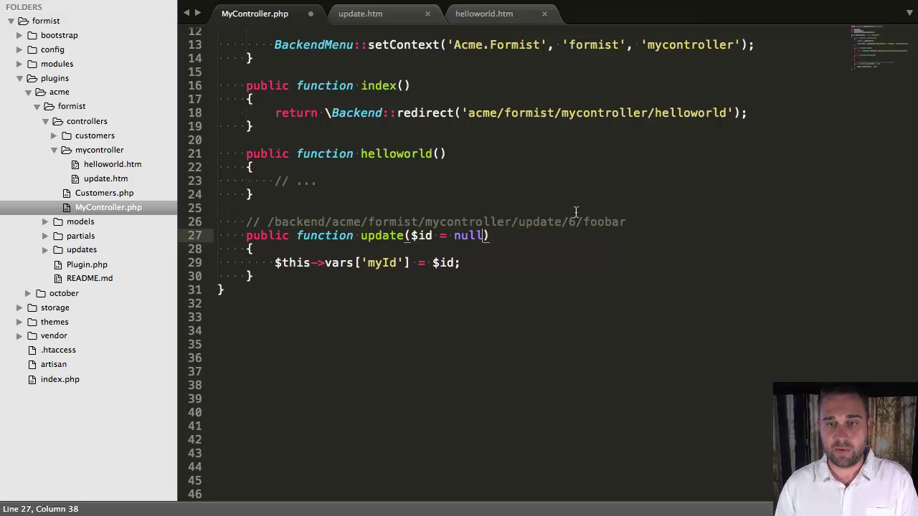
# Delete /foobar so the URL comment ends at update/6, and save MyController.php.
pyautogui.click(566, 224)
pyautogui.moveTo(575, 222); pyautogui.dragTo(627, 222)
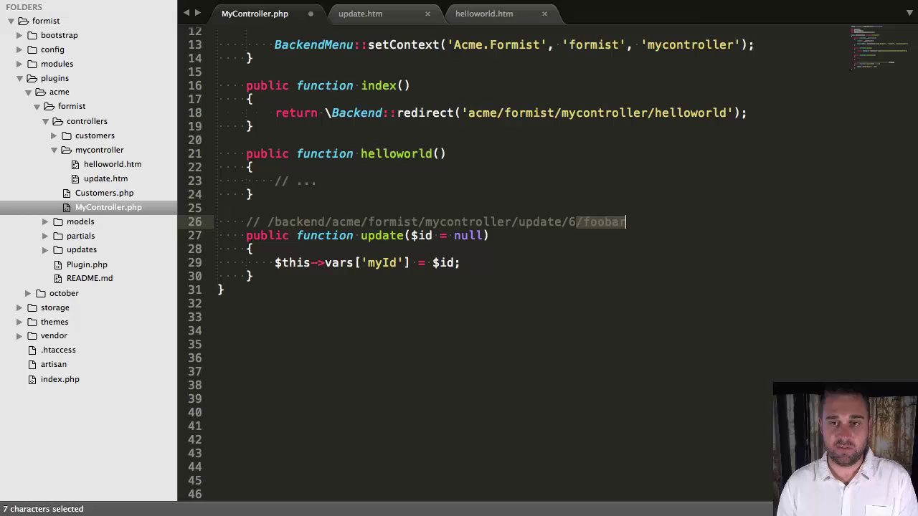
pyautogui.press('BackSpace')
pyautogui.hotkey('ctrl', 's')
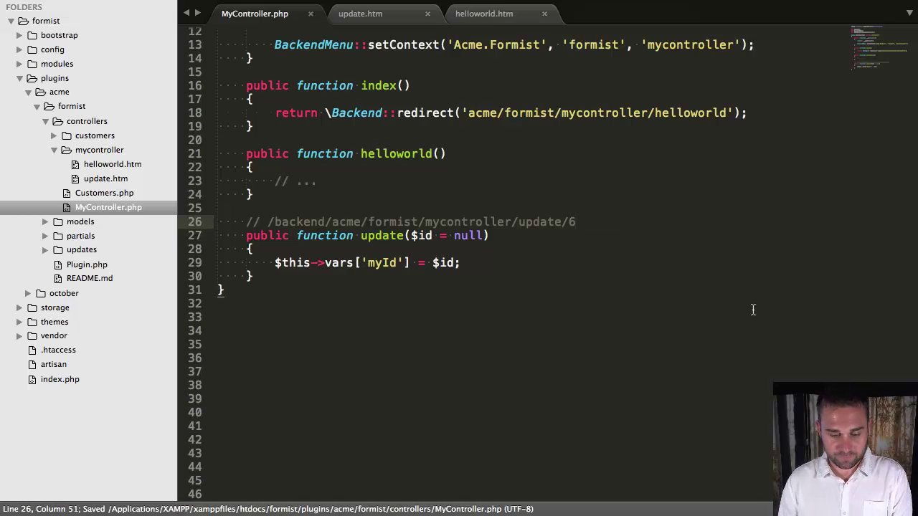
# Add an empty public function onUpdate() with a // placeholder body below update, and save.
pyautogui.press('Down')
pyautogui.press('Down')
pyautogui.press('Down')
pyautogui.press('Return')
pyautogui.press('Return')
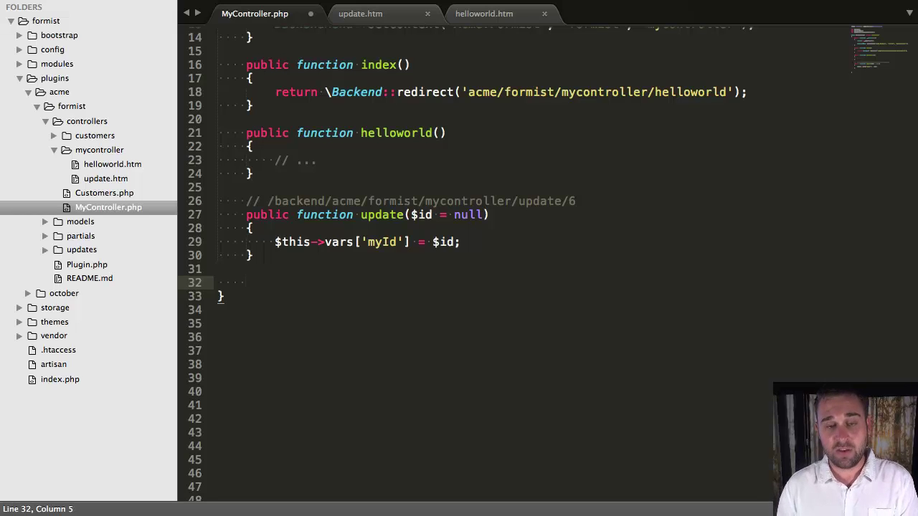
pyautogui.write('public ')
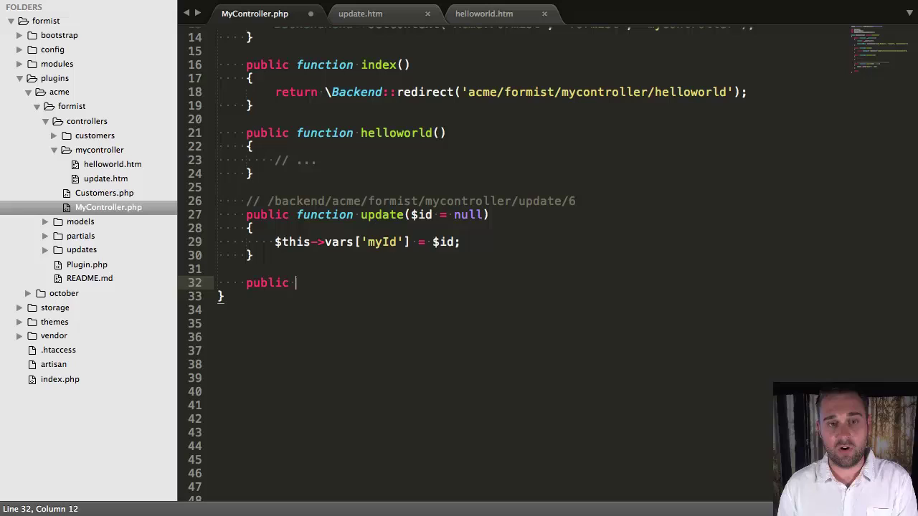
pyautogui.write('function ')
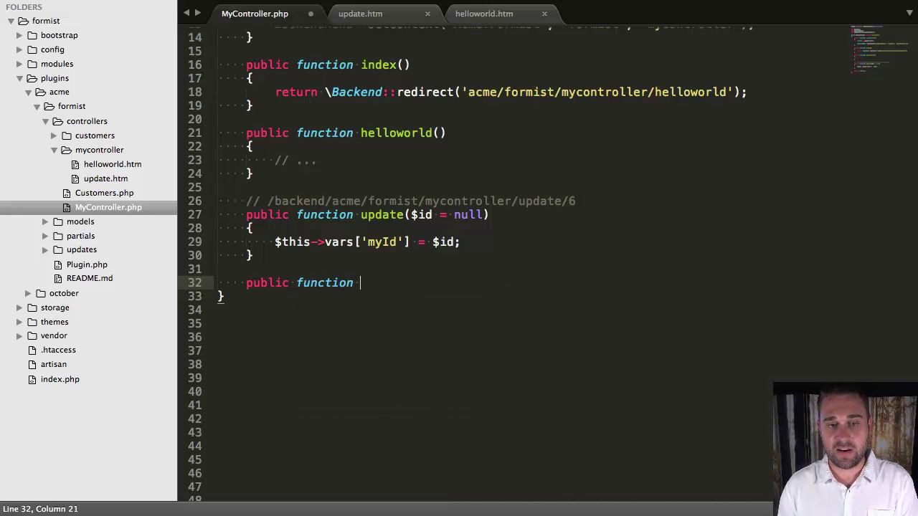
pyautogui.write('onUpdate')
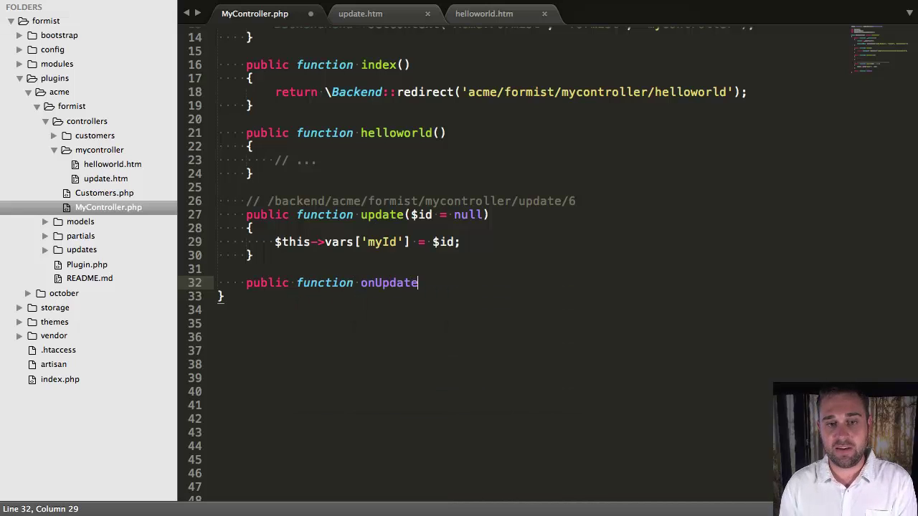
pyautogui.write('()')
pyautogui.press('Return')
pyautogui.write('{')
pyautogui.press('Return')
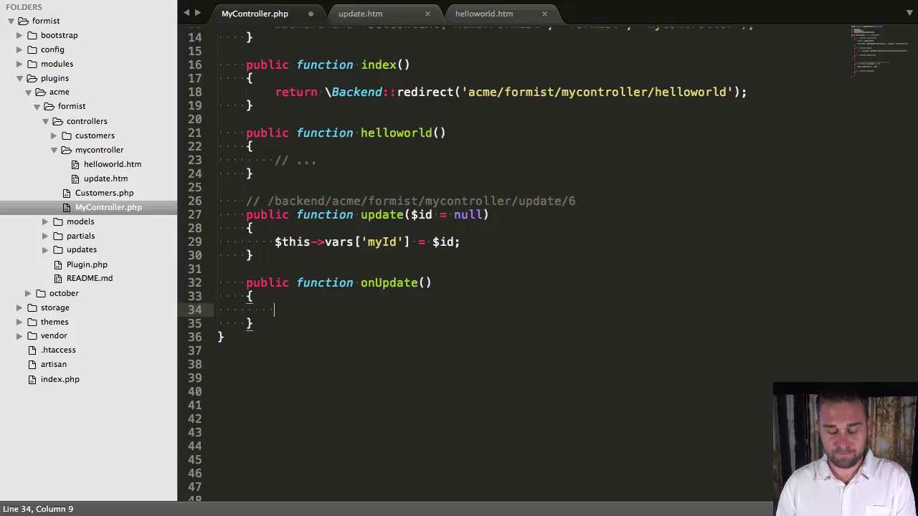
pyautogui.write('// ...')
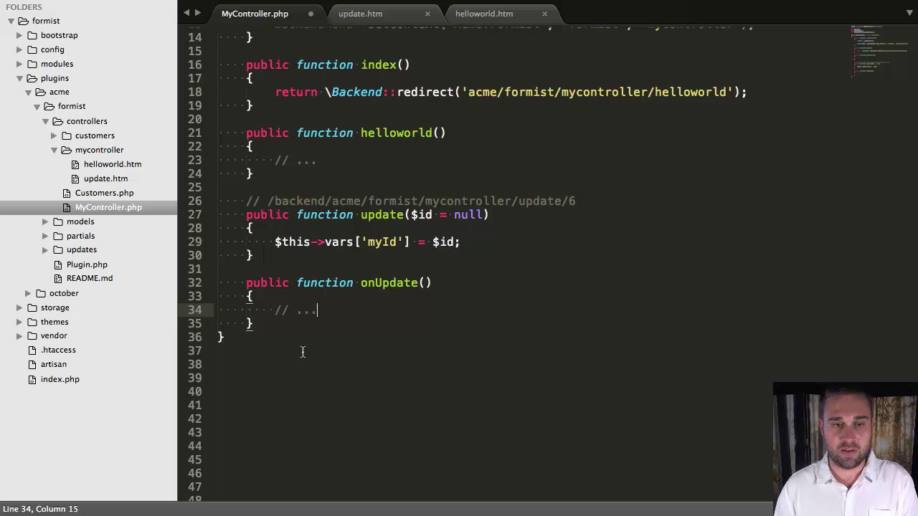
pyautogui.scroll(-1, 302, 351)
pyautogui.click(303, 358)
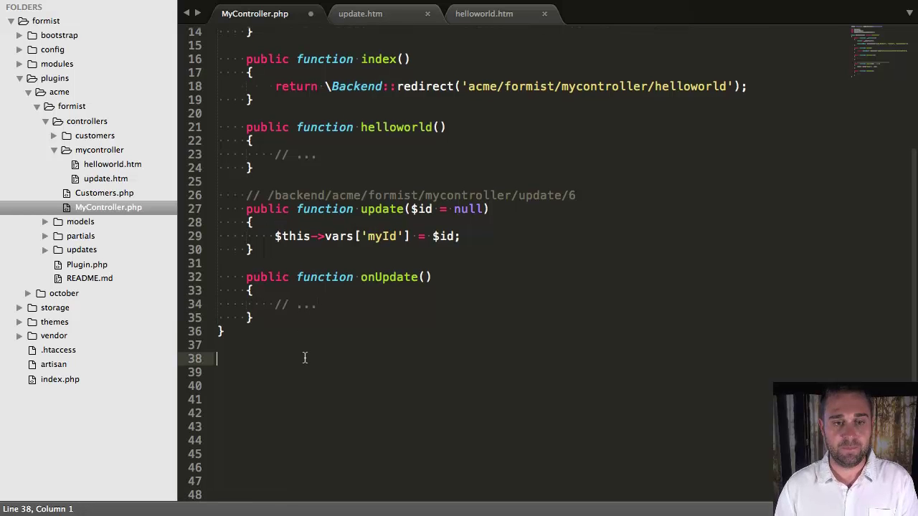
pyautogui.press('Down')
pyautogui.press('Down')
pyautogui.scroll(-3, 545, 259)
pyautogui.hotkey('ctrl', 's')
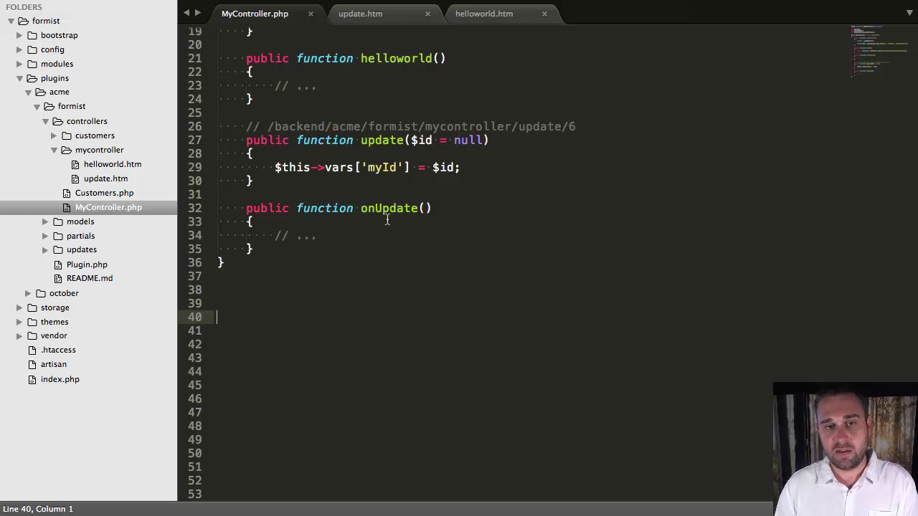
# Briefly rename the method to update_onUpdate, then restore it to onUpdate and save.
pyautogui.click(364, 209)
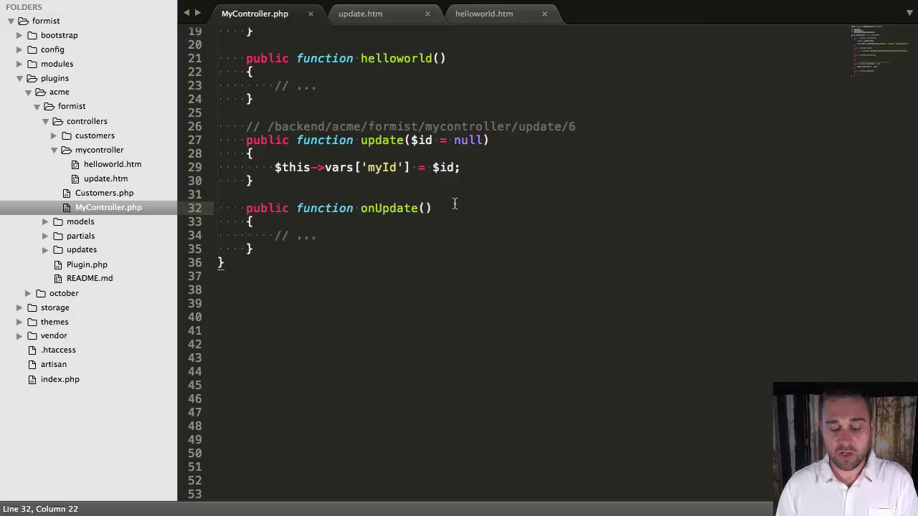
pyautogui.press('Left')
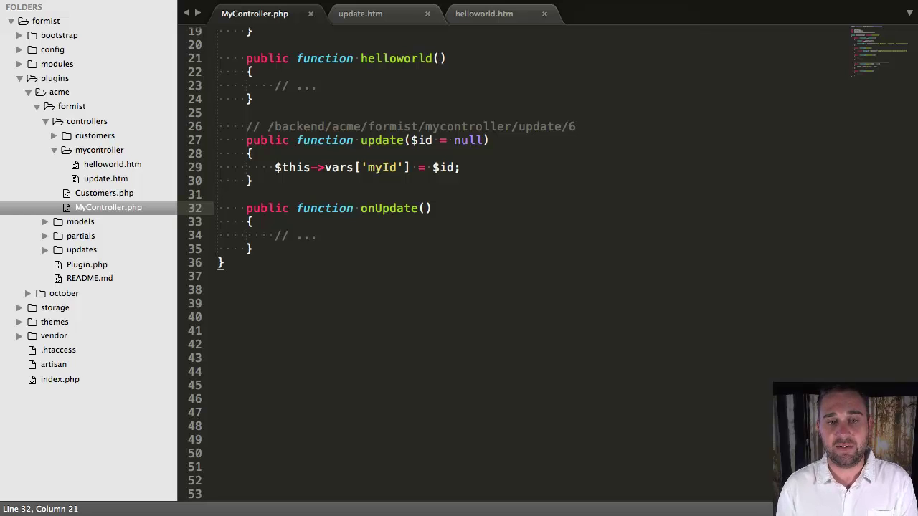
pyautogui.write('update()')
pyautogui.press('BackSpace')
pyautogui.press('BackSpace')
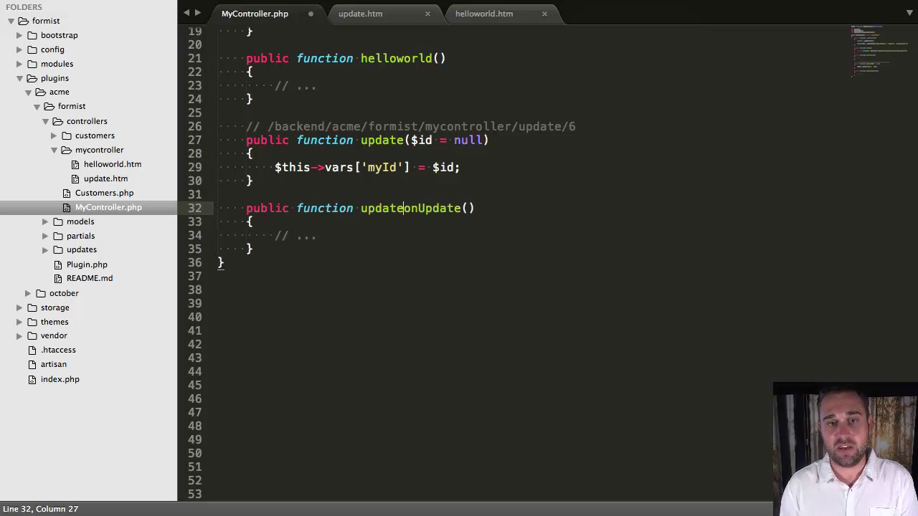
pyautogui.write('_')
pyautogui.doubleClick(399, 210)
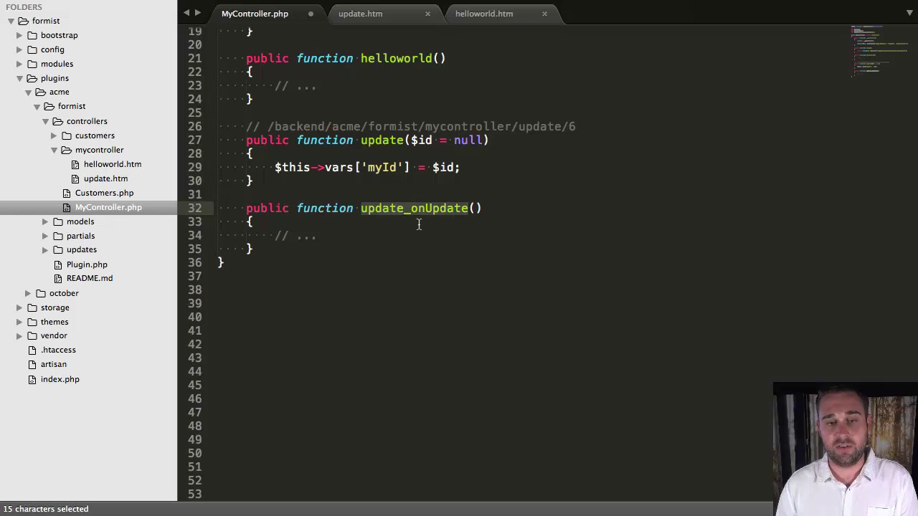
pyautogui.click(419, 225)
pyautogui.moveTo(411, 209); pyautogui.dragTo(470, 209)
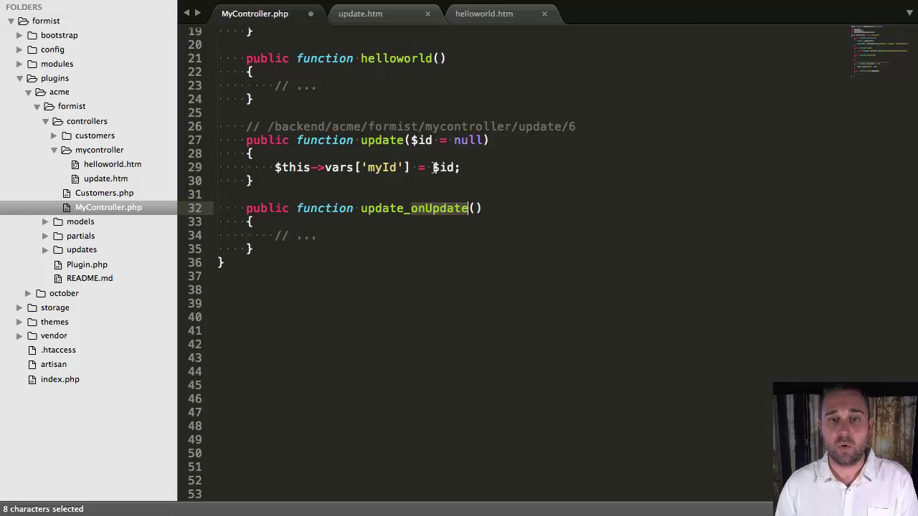
pyautogui.doubleClick(388, 140)
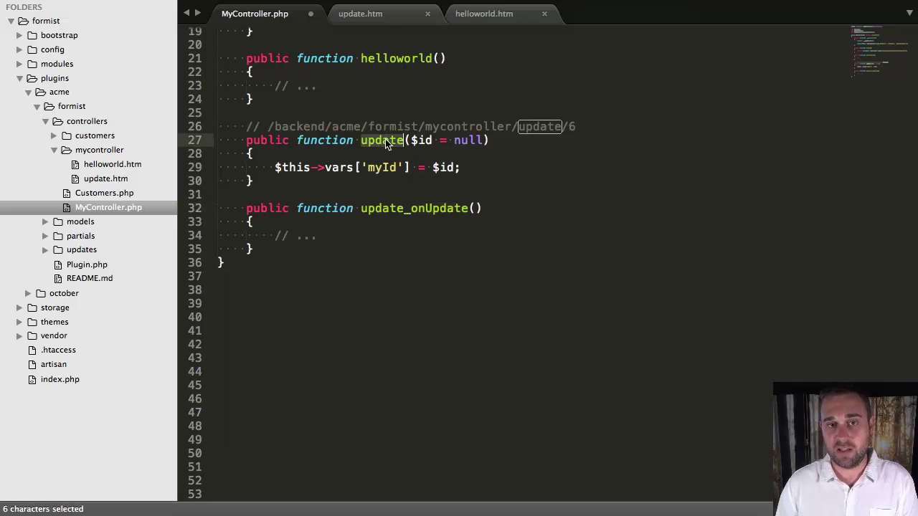
pyautogui.click(411, 209)
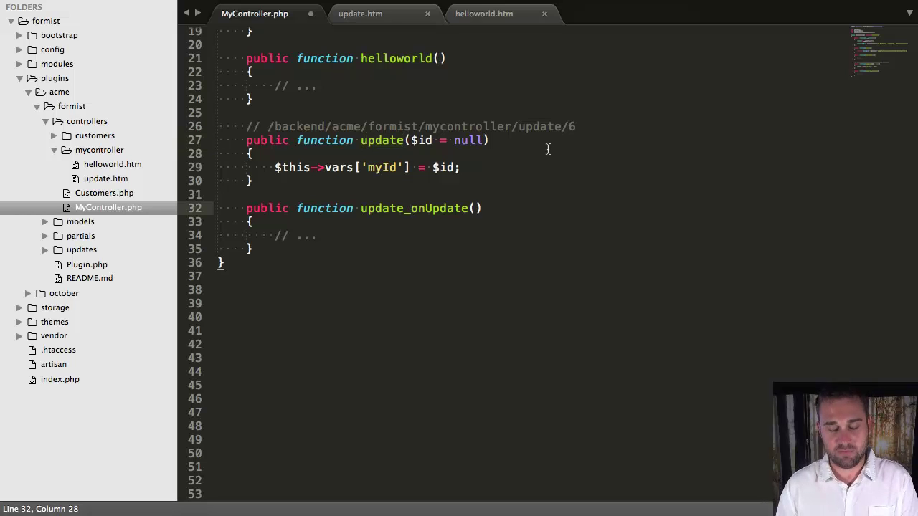
pyautogui.hotkey('ctrl', 'shift', 'Left')
pyautogui.press('BackSpace')
pyautogui.hotkey('ctrl', 's')
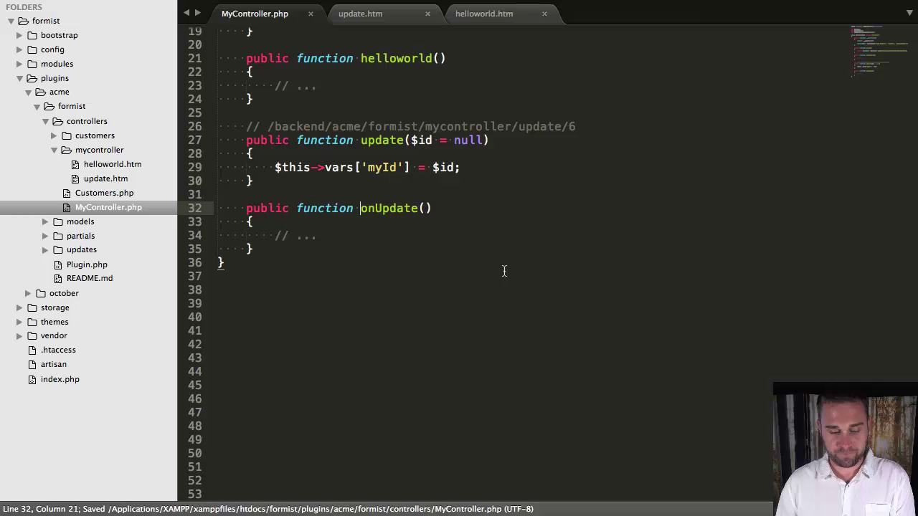
# Give onUpdate an optional $id = null parameter and copy the logging snippet.
pyautogui.click(424, 207)
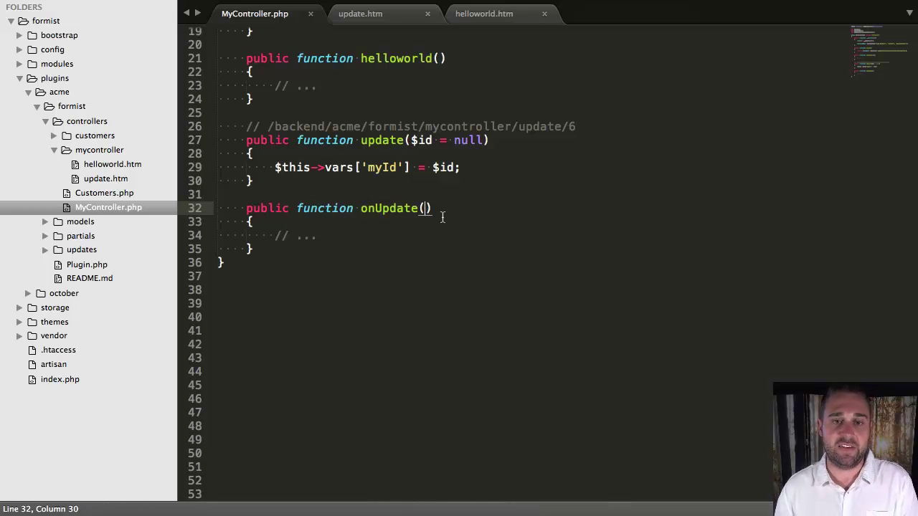
pyautogui.write('$id ')
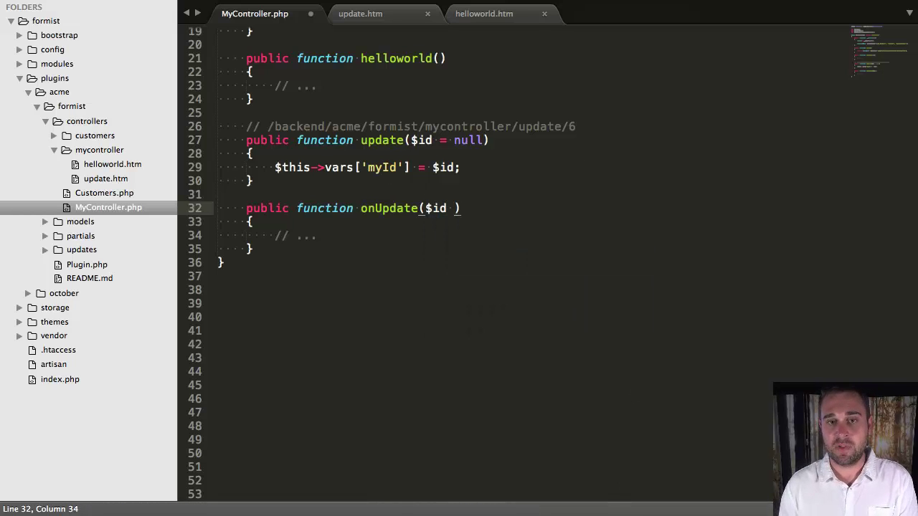
pyautogui.write('= bu')
pyautogui.press('BackSpace')
pyautogui.press('BackSpace')
pyautogui.write('nul')
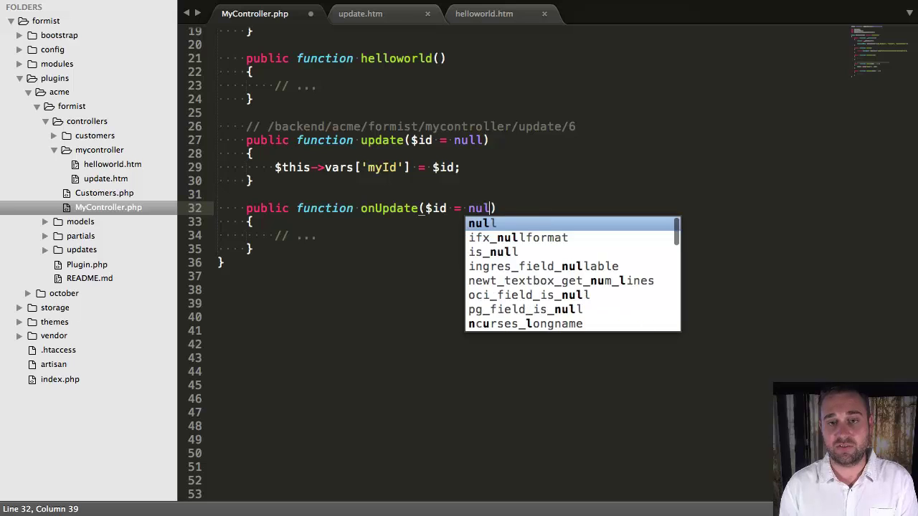
pyautogui.write('l)')
pyautogui.press('Down')
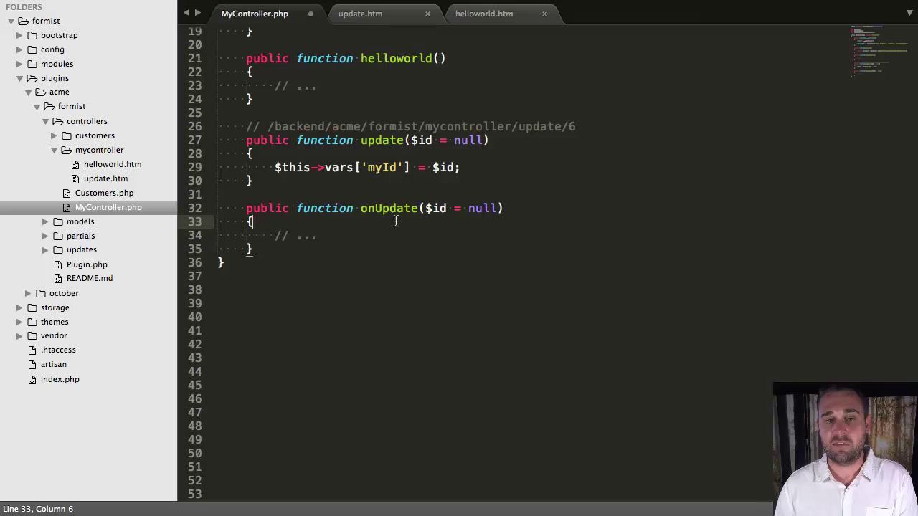
pyautogui.doubleClick(441, 211)
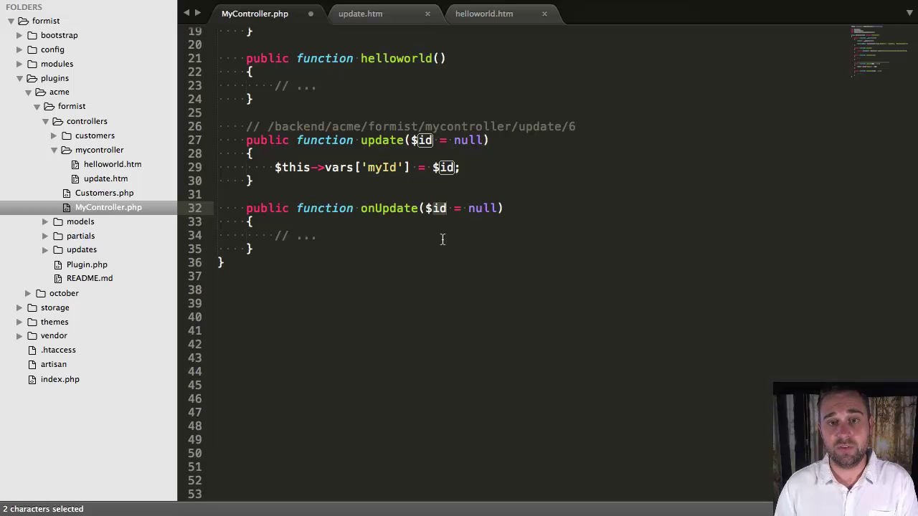
pyautogui.press('super+c')
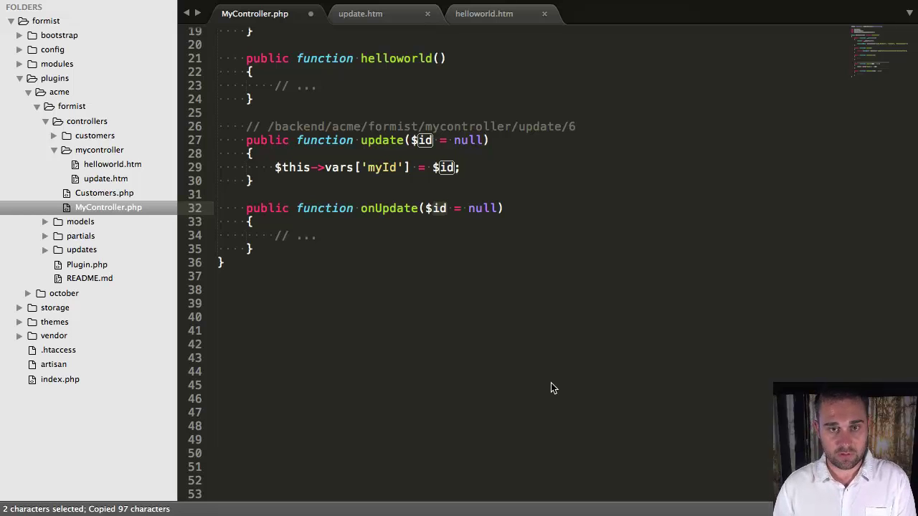
# Replace onUpdate's placeholder with the pasted trace_log lines plus \Flash::success('Jobs done!');.
pyautogui.click(381, 239)
pyautogui.press('shift+super+Left')
pyautogui.press('shift+super+Left')
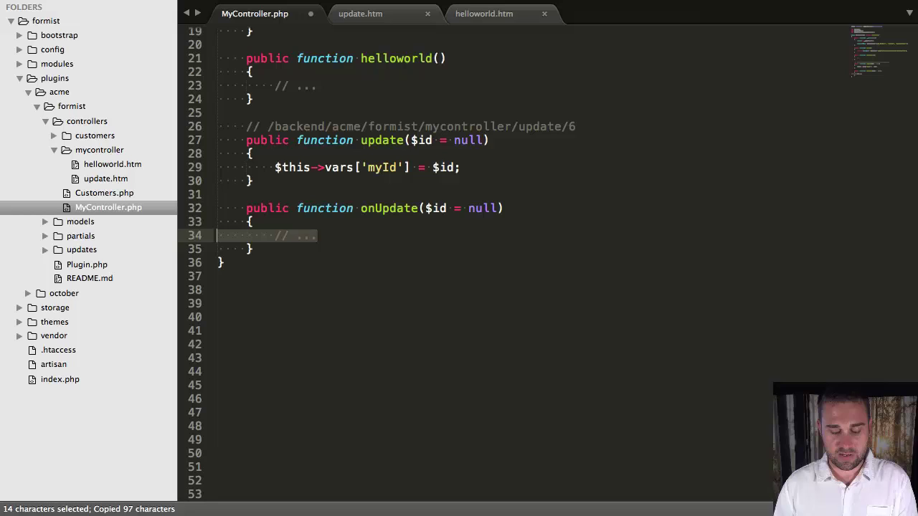
pyautogui.press('super+v')
pyautogui.press('Return')
pyautogui.press('Return')
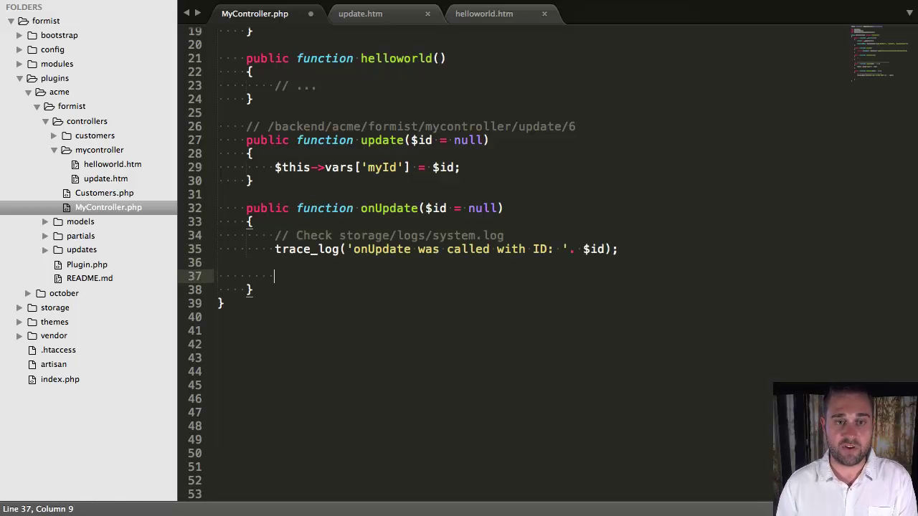
pyautogui.write('\\')
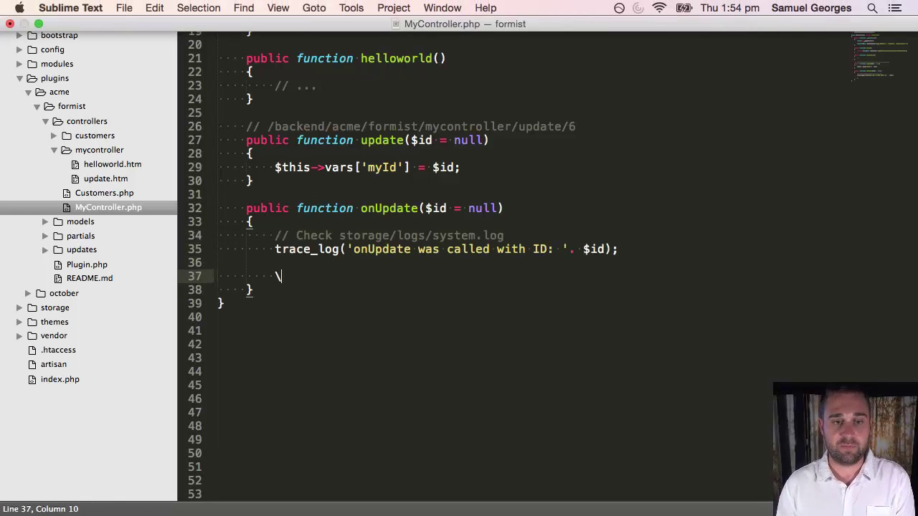
pyautogui.write('Flash:')
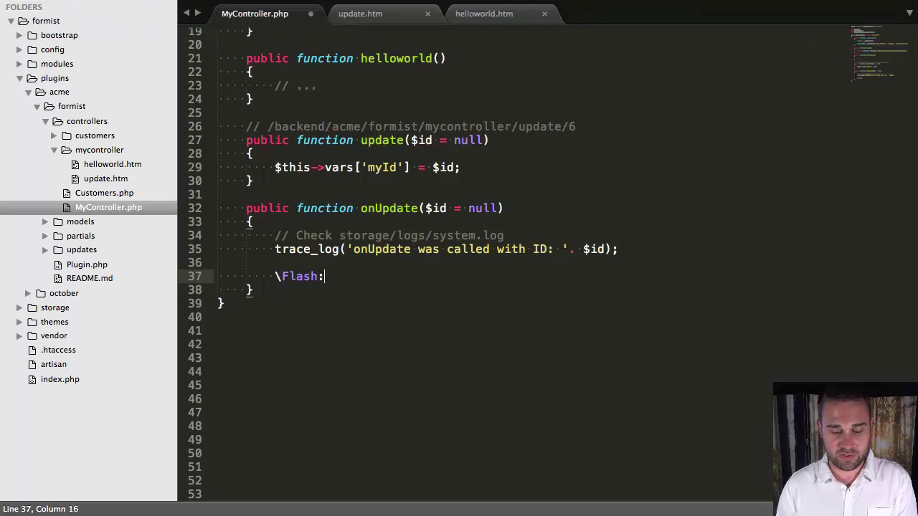
pyautogui.write(":success('Jobs d")
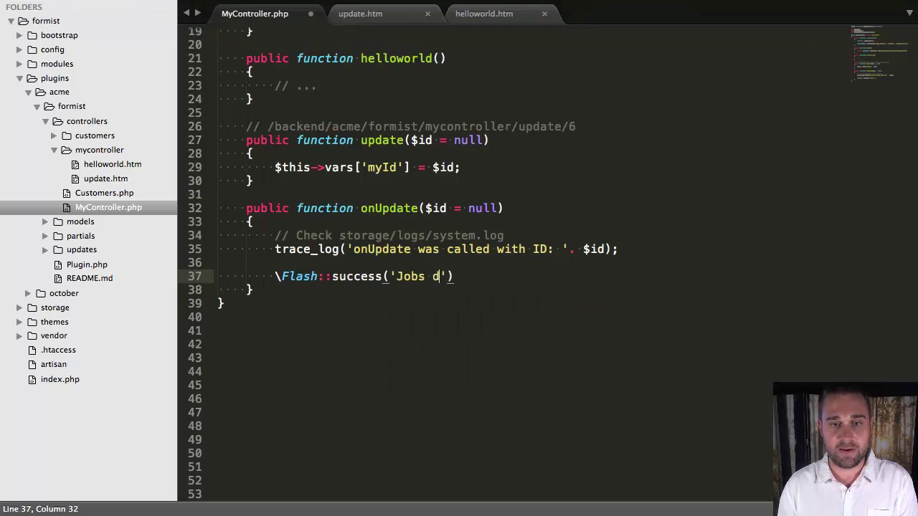
pyautogui.write('one!')
pyautogui.press('BackSpace')
pyautogui.write('!')
pyautogui.press('Right')
pyautogui.press('Right')
pyautogui.write(';')
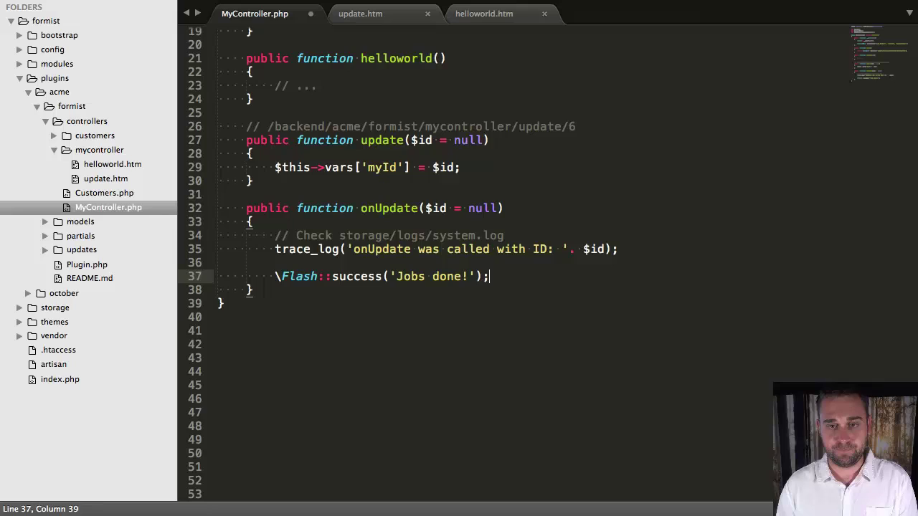
pyautogui.press('Down')
pyautogui.press('Down')
pyautogui.press('Down')
pyautogui.scroll(-1, 545, 258)
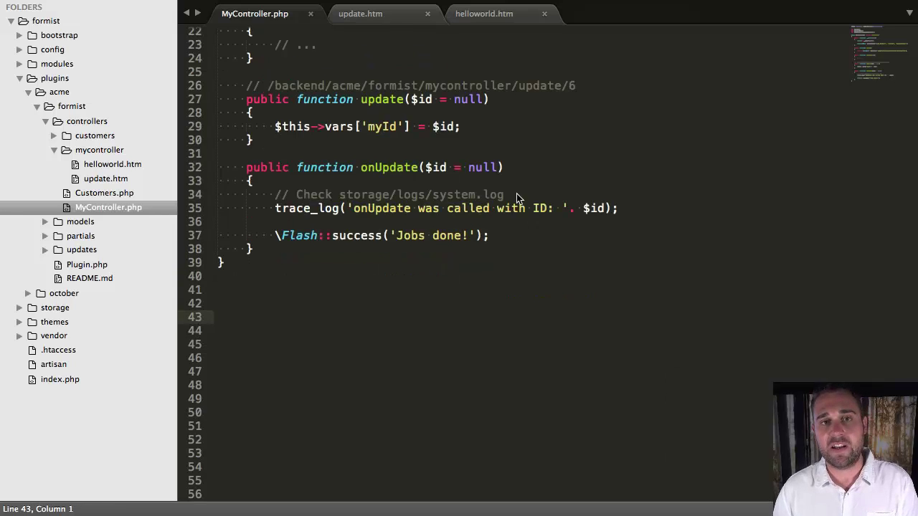
# Add <button data-request="onUpdate">Write to log</button> to update.htm and save it.
pyautogui.click(366, 14)
pyautogui.write('<button data-request="onUpdate">Write to log</button>')
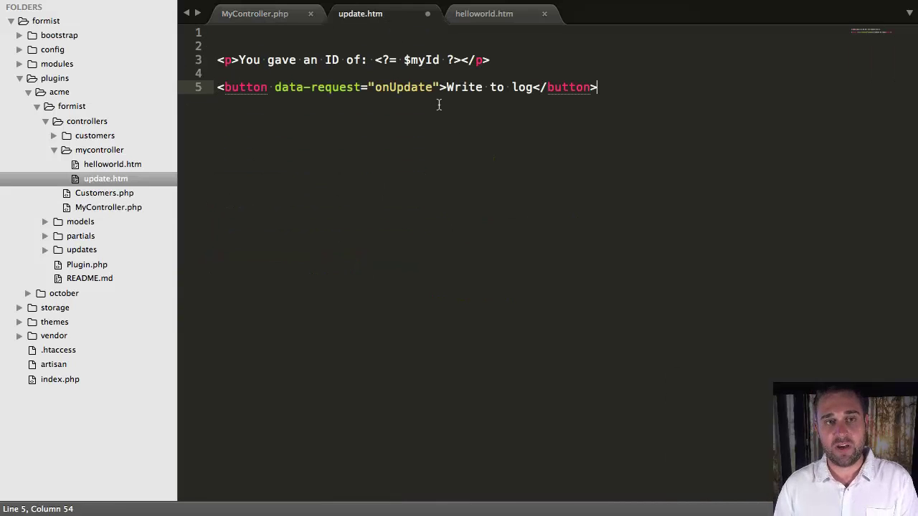
pyautogui.press('Return')
pyautogui.hotkey('ctrl', 's')
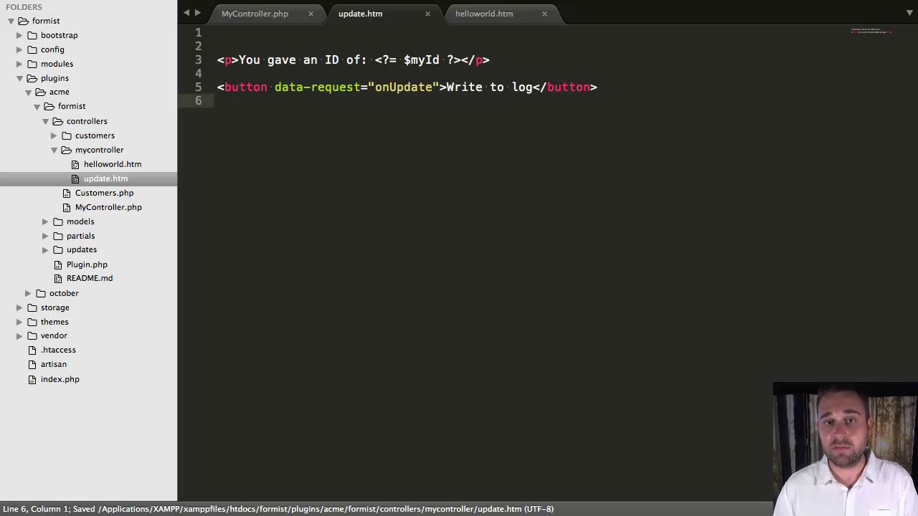
# Review the data-request and onUpdate attributes, save again, and reload the backend page.
pyautogui.doubleClick(300, 84)
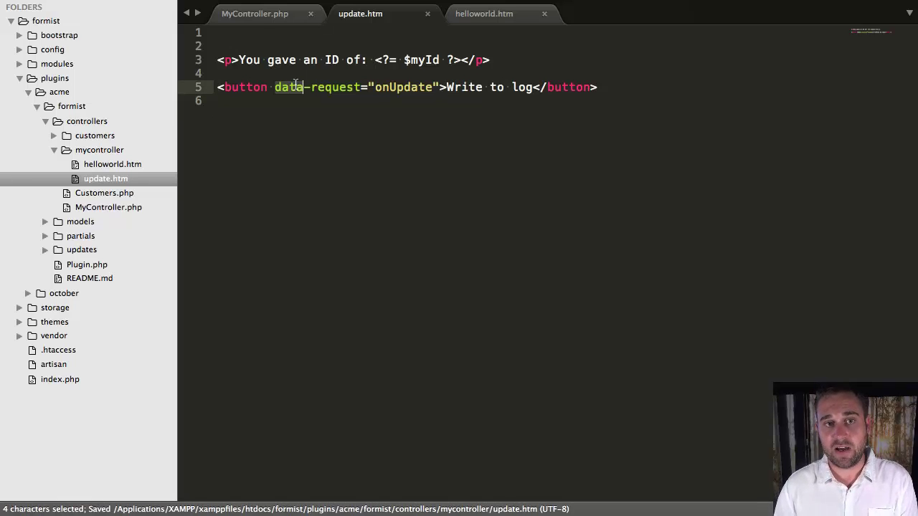
pyautogui.click(320, 86)
pyautogui.doubleClick(320, 86)
pyautogui.click(326, 108)
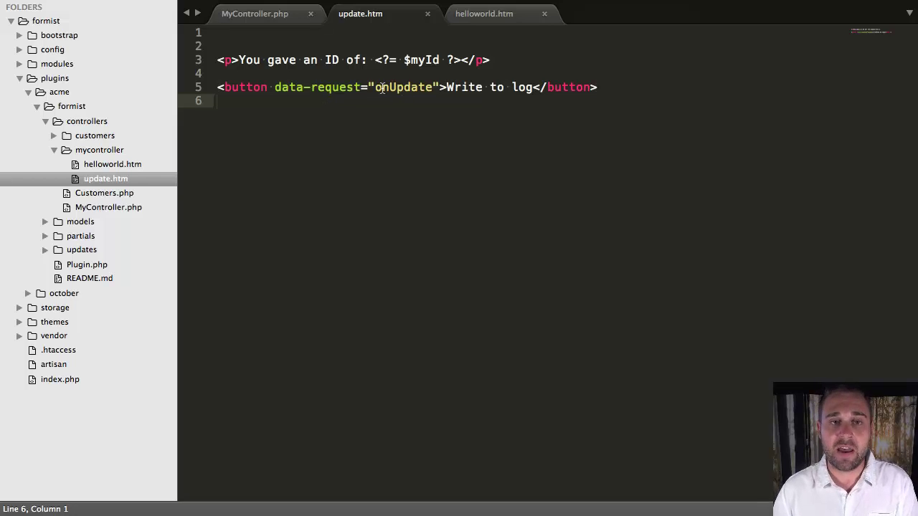
pyautogui.doubleClick(382, 87)
pyautogui.click(457, 87)
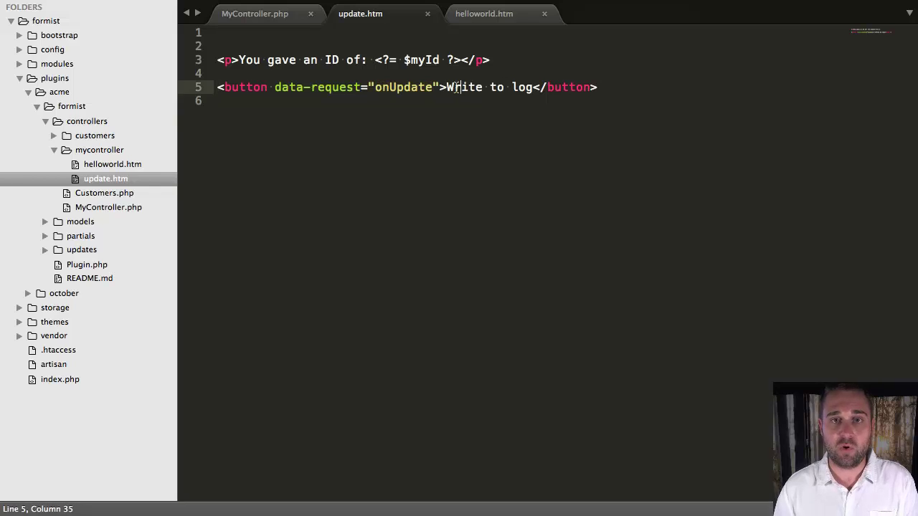
pyautogui.click(442, 121)
pyautogui.press('super+s')
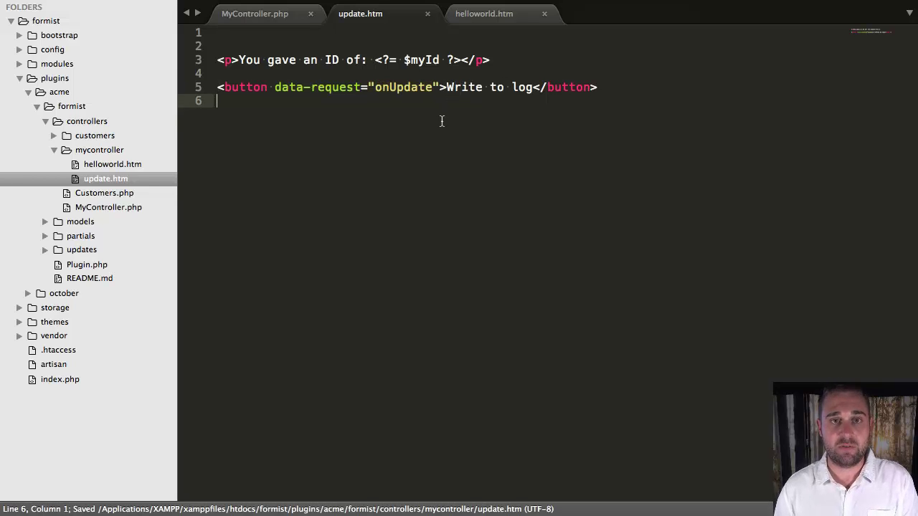
pyautogui.press('super+Tab')
pyautogui.press('super+r')
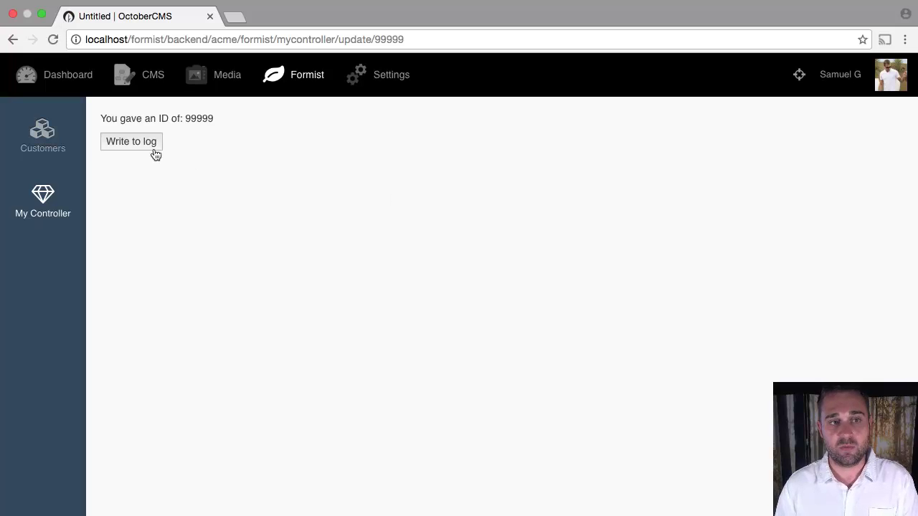
# Trigger Write to log on update/99999 to get the 'Jobs done!' flash, then return to the editor.
pyautogui.click(141, 143)
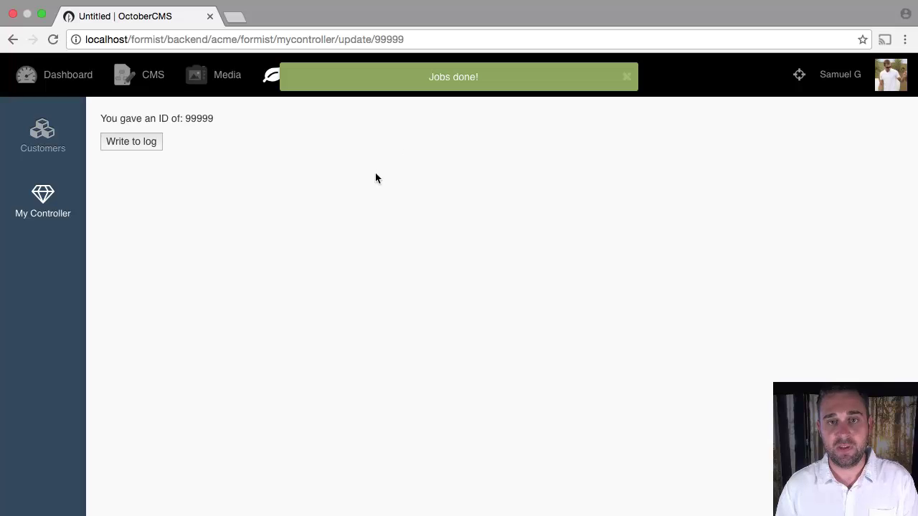
pyautogui.hotkey('ctrl', 'Right')
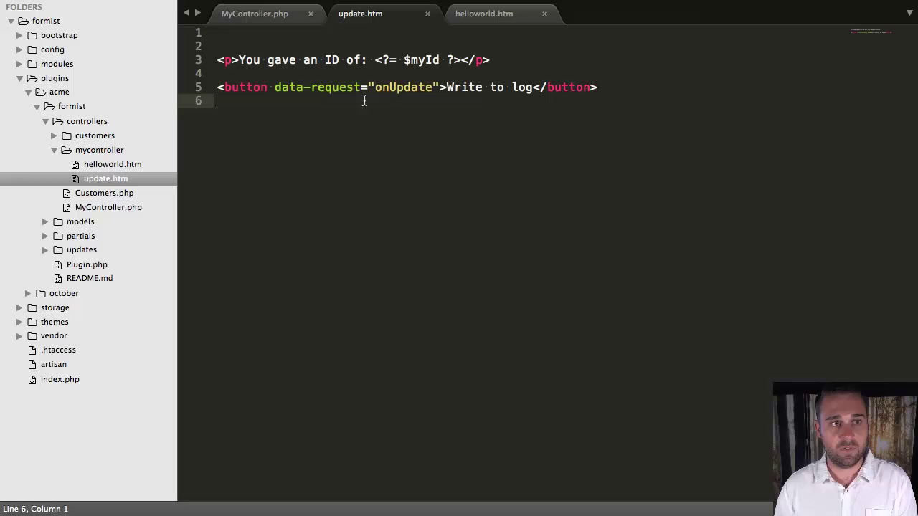
# Open storage/logs/system.log, check the logged ID 99999, and return to MyController.php.
pyautogui.click(55, 309)
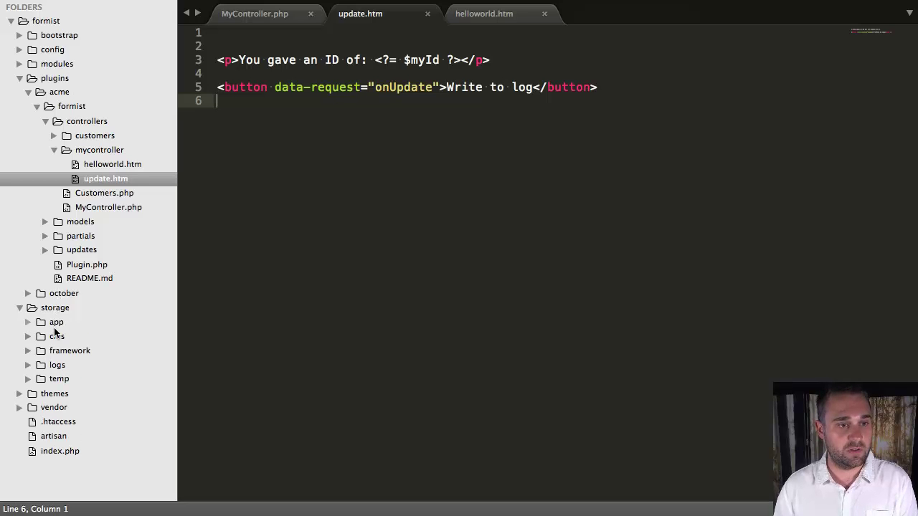
pyautogui.click(57, 366)
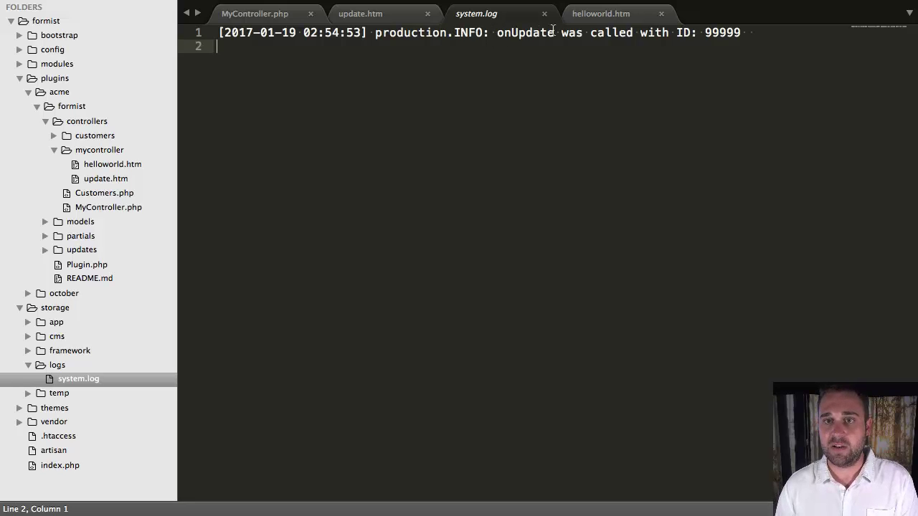
pyautogui.click(741, 33)
pyautogui.doubleClick(738, 33)
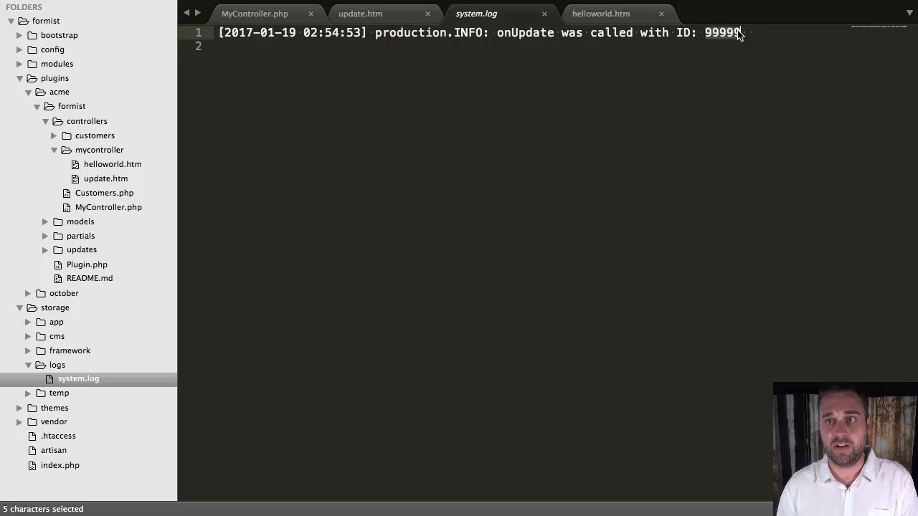
pyautogui.click(278, 17)
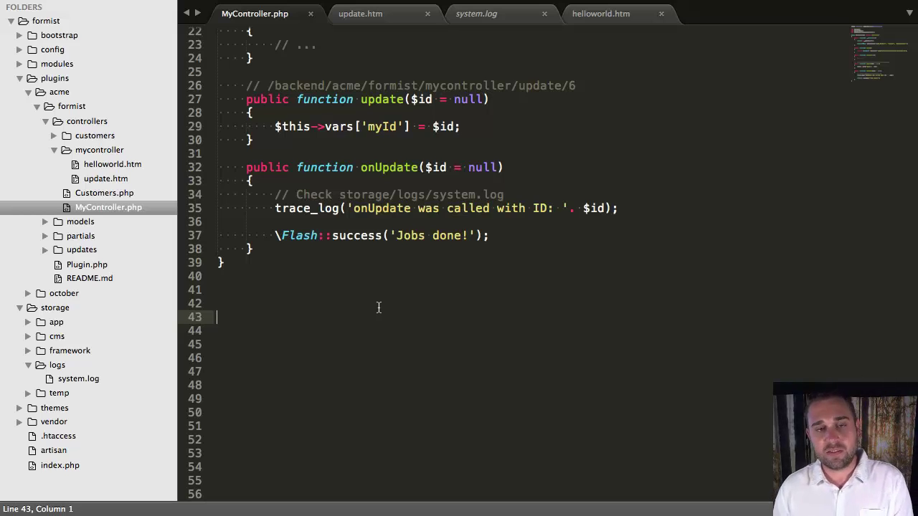
# Scroll up through MyController.php to review the index, helloworld, update and onUpdate methods.
pyautogui.scroll(3, 378, 307)
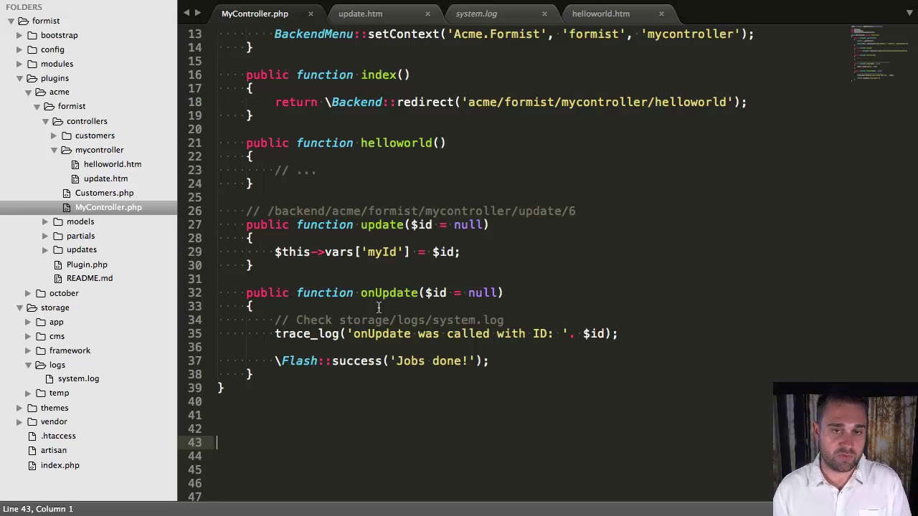
pyautogui.scroll(3, 378, 307)
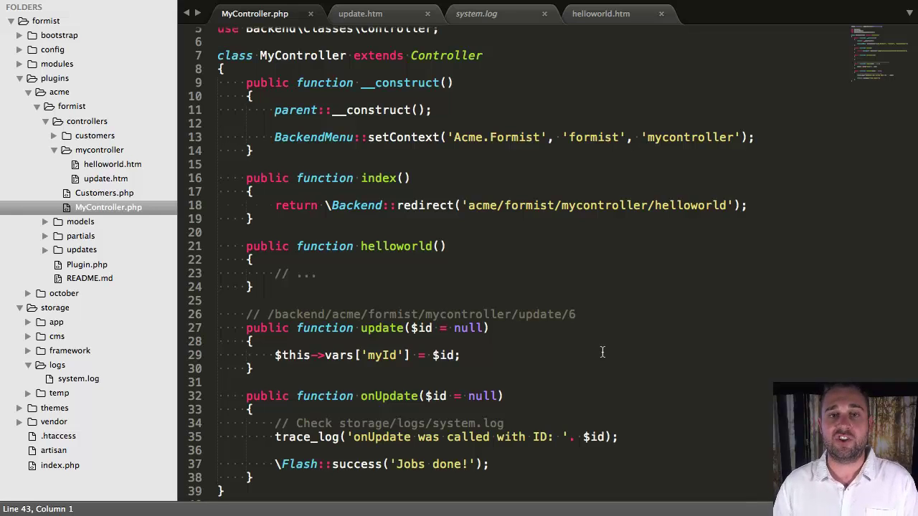
pyautogui.click(90, 193)
pyautogui.doubleClick(90, 194)
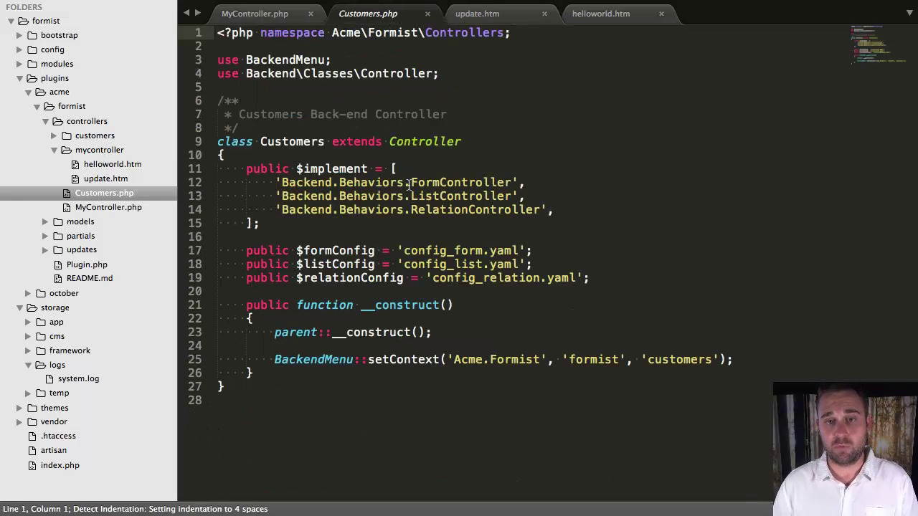
pyautogui.doubleClick(421, 182)
pyautogui.doubleClick(420, 197)
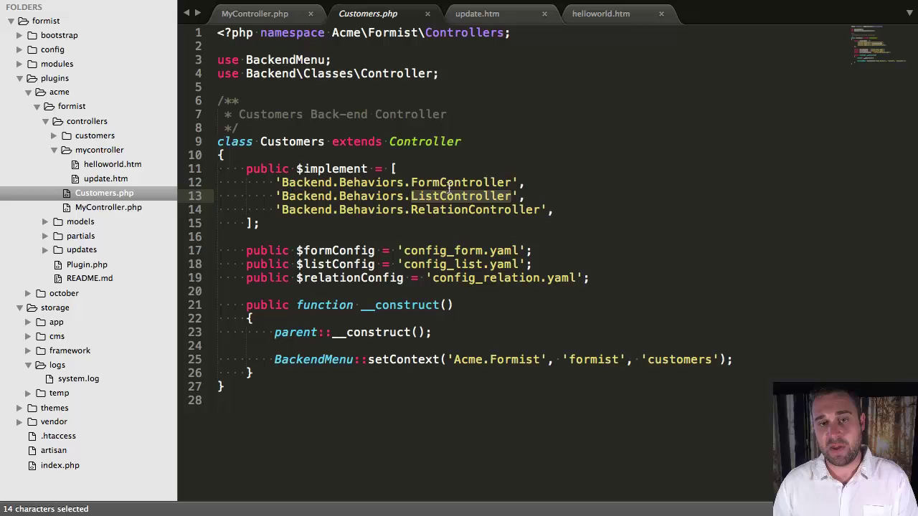
pyautogui.doubleClick(450, 184)
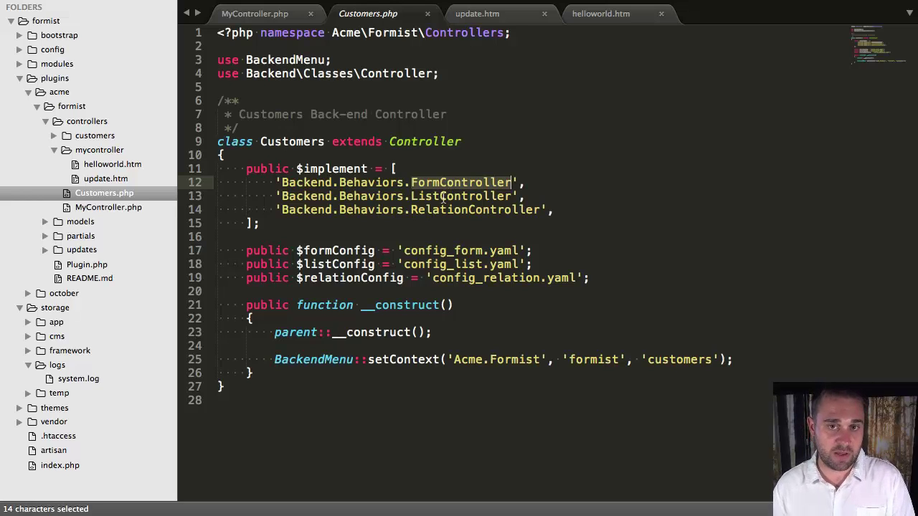
pyautogui.doubleClick(443, 195)
pyautogui.click(430, 224)
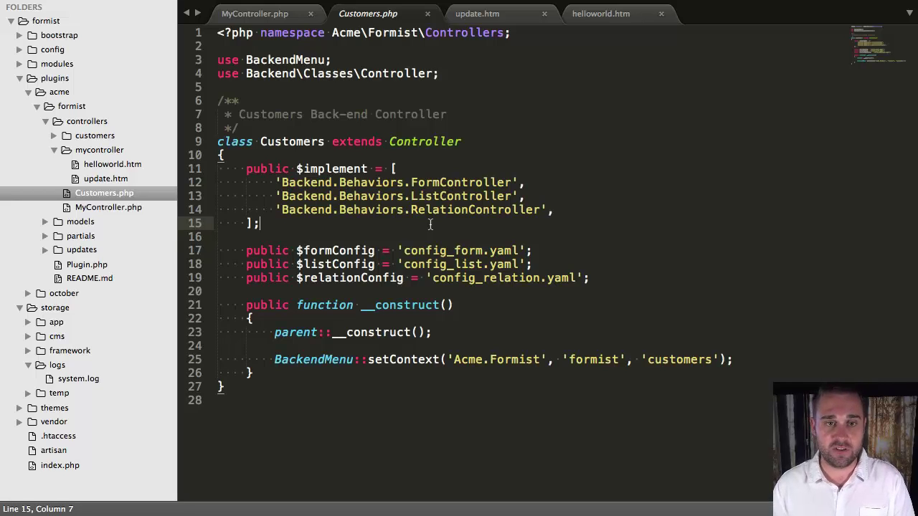
pyautogui.click(410, 419)
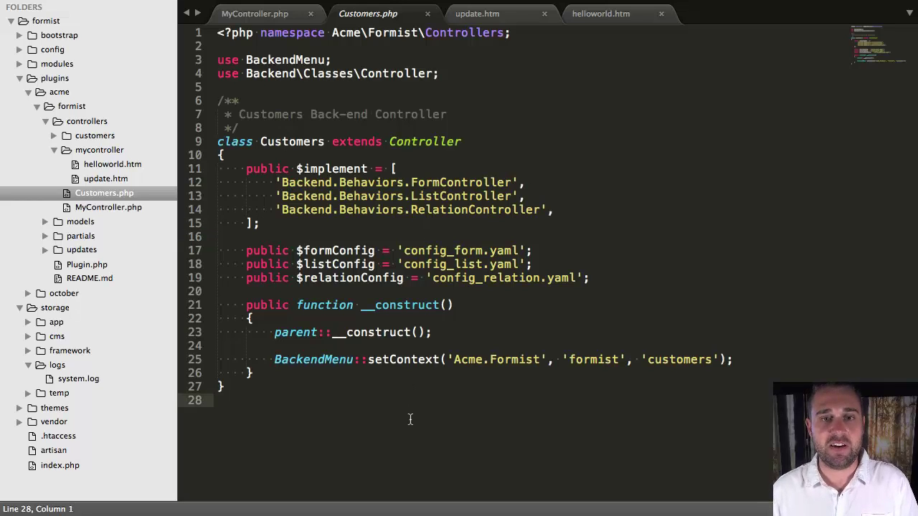